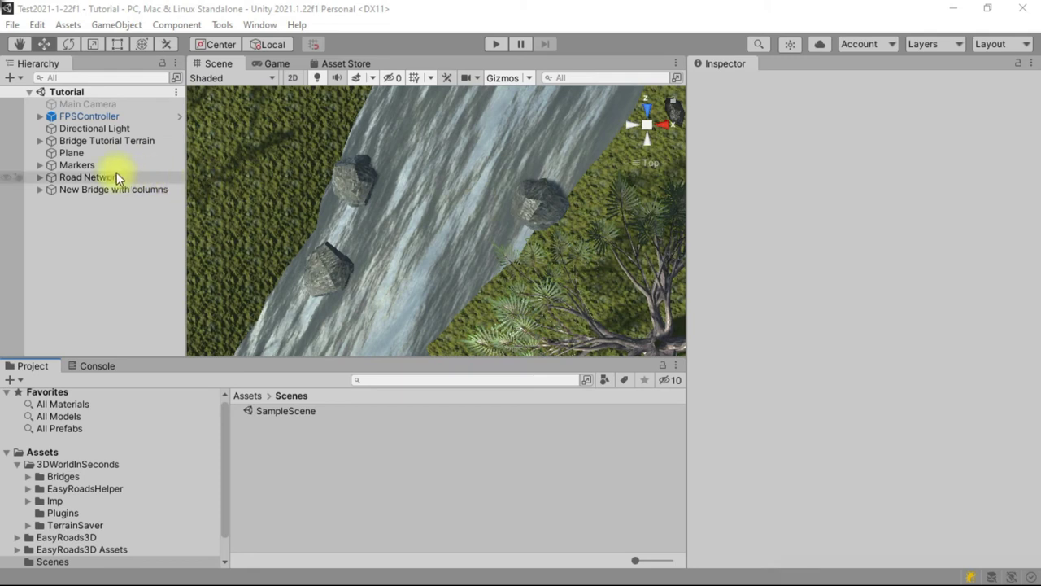
- Locate marker B1 in the Markers group and frame the river crossing beside it in the scene
{"action": "left_click", "coordinate": [41, 165]}
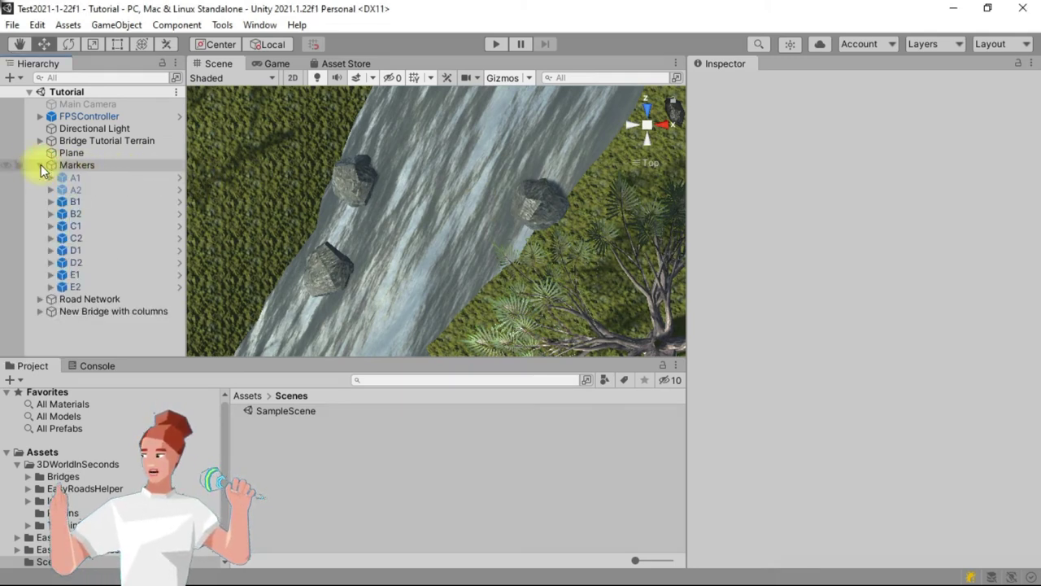
{"action": "double_click", "coordinate": [63, 201]}
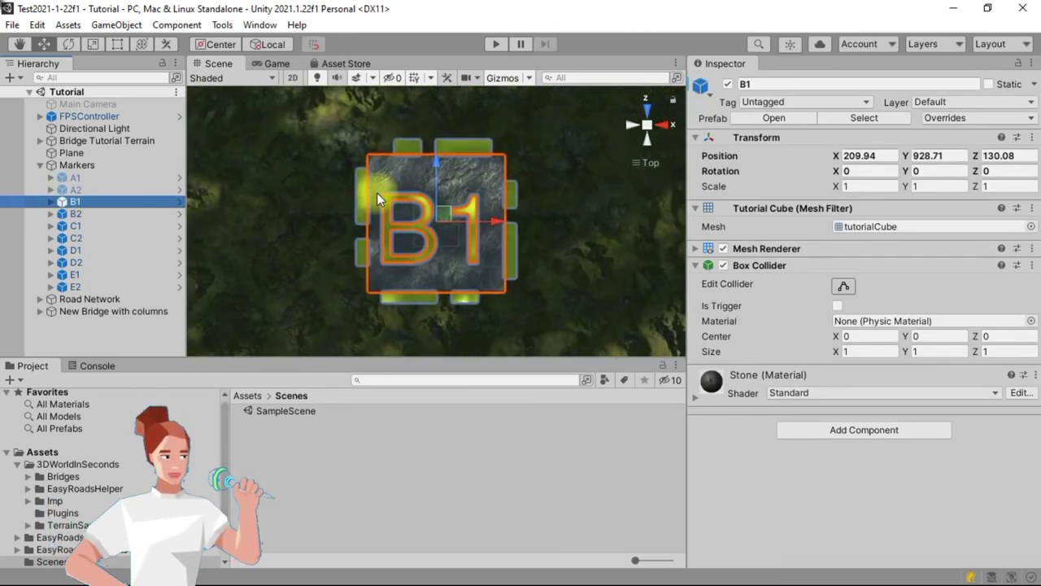
{"action": "scroll", "coordinate": [558, 237], "scroll_direction": "down", "scroll_amount": 4}
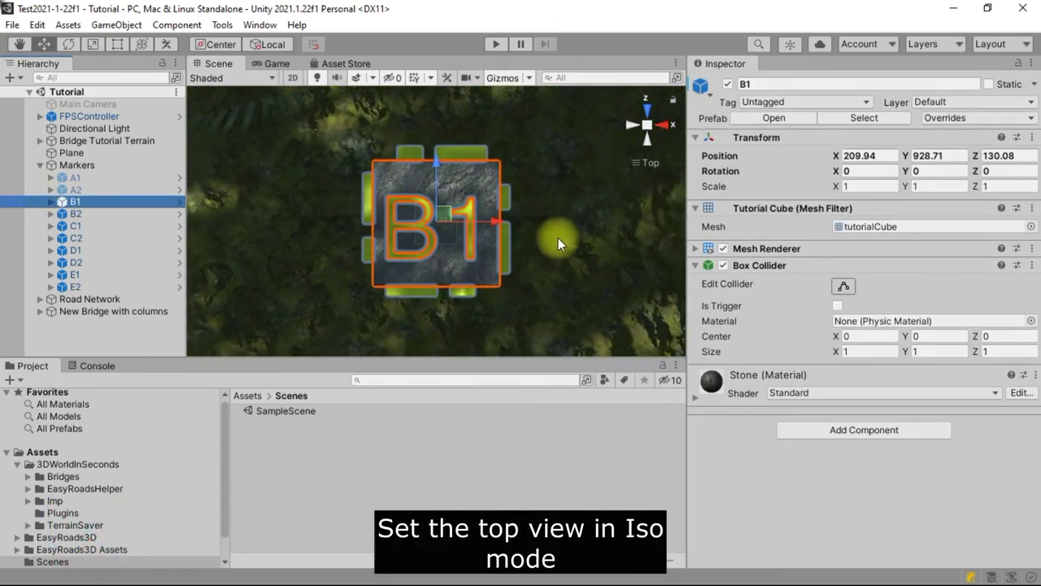
{"action": "scroll", "coordinate": [558, 238], "scroll_direction": "down", "scroll_amount": 4}
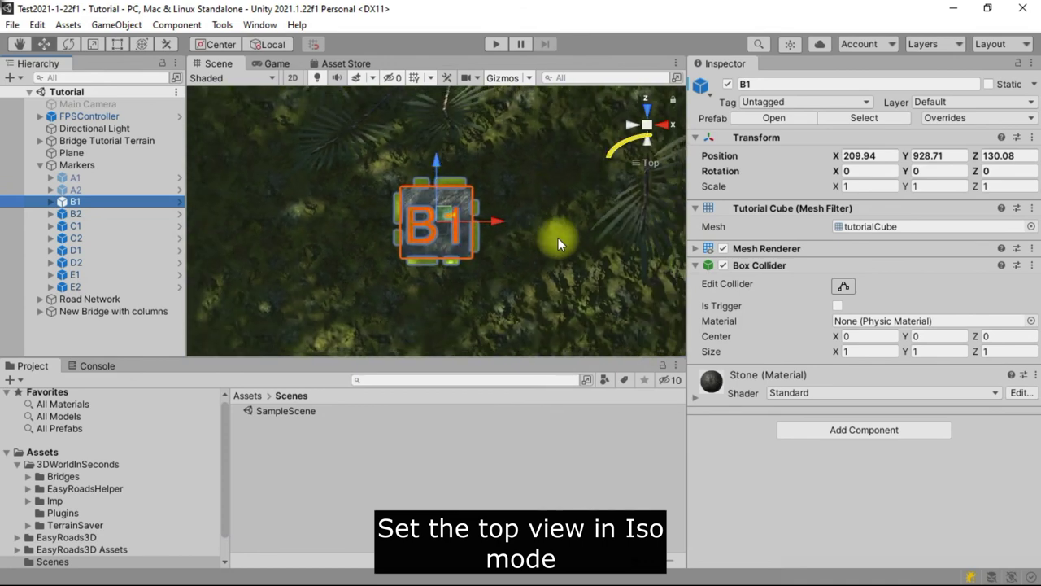
{"action": "scroll", "coordinate": [558, 237], "scroll_direction": "down", "scroll_amount": 4}
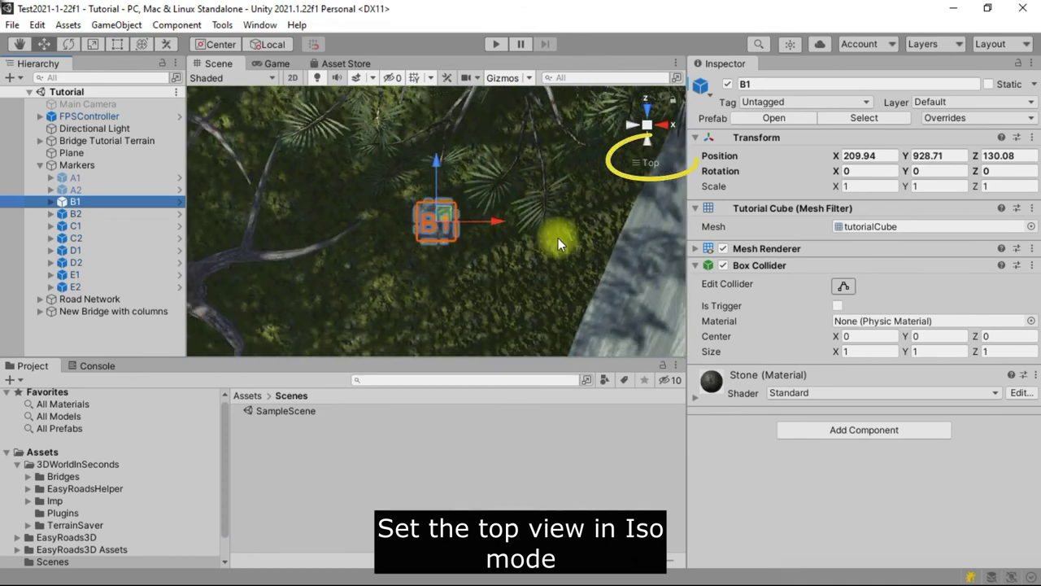
{"action": "scroll", "coordinate": [559, 238], "scroll_direction": "down", "scroll_amount": 5}
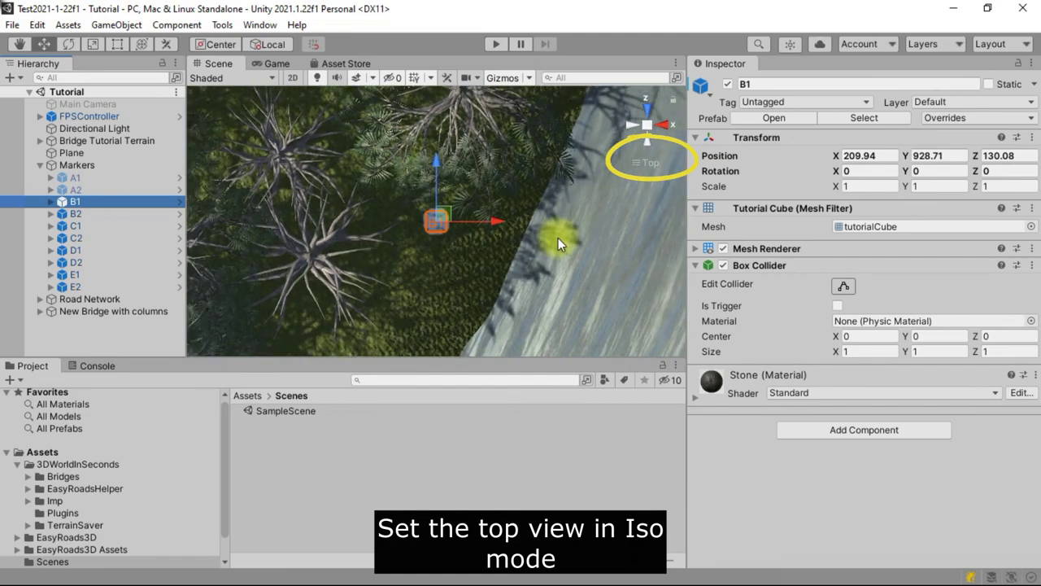
{"action": "scroll", "coordinate": [558, 237], "scroll_direction": "down", "scroll_amount": 2}
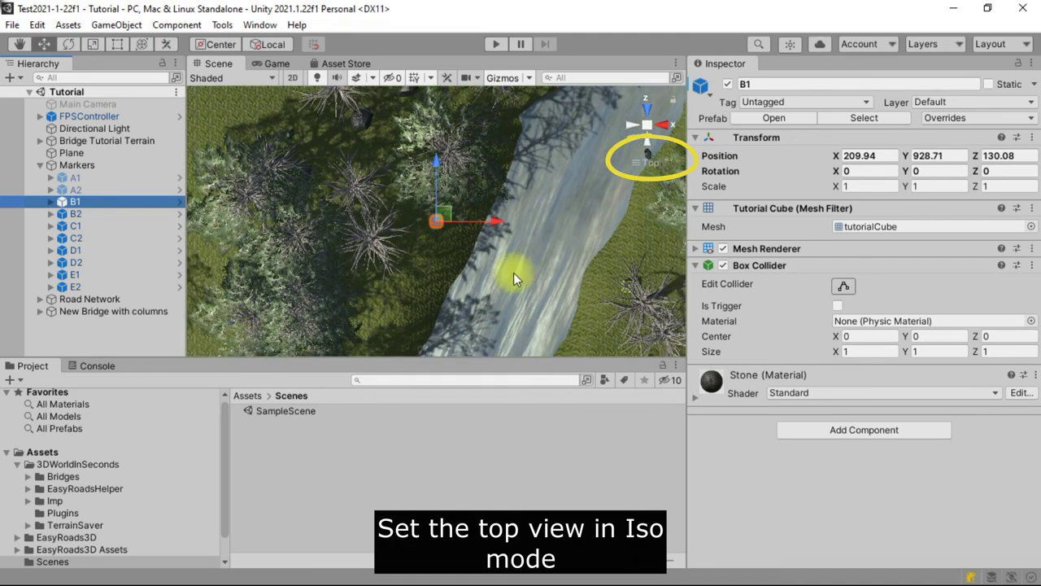
{"action": "mouse_move", "coordinate": [513, 273]}
{"action": "middle_mouse_down"}
{"action": "mouse_move", "coordinate": [472, 263]}
{"action": "mouse_move", "coordinate": [472, 239]}
{"action": "mouse_move", "coordinate": [494, 241]}
{"action": "mouse_move", "coordinate": [460, 232]}
{"action": "middle_mouse_up"}
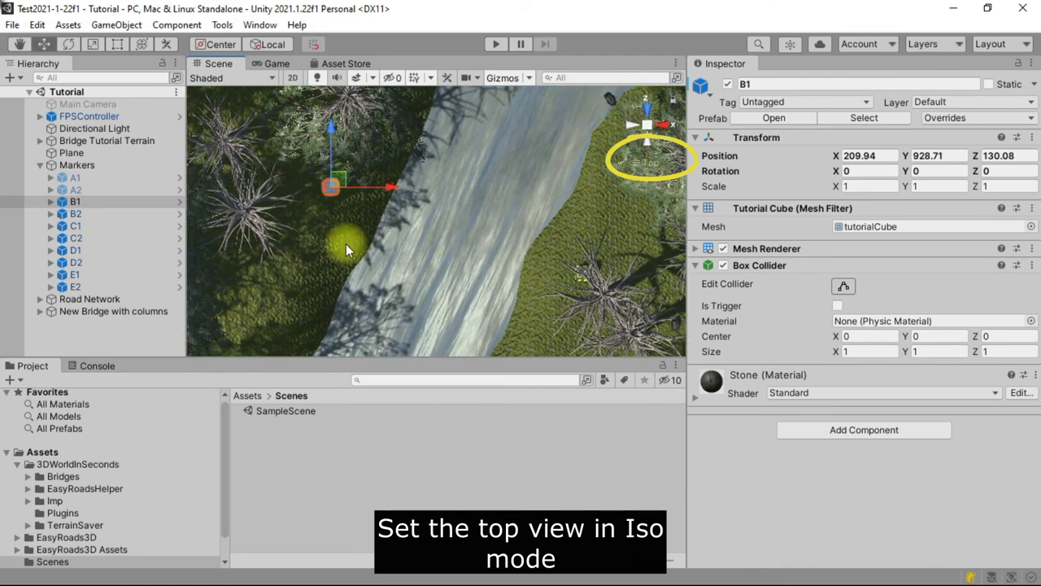
- Create a New Stone Bridge (prototype) across the river with its start point on marker B2 and its end point on marker B1
{"action": "left_click", "coordinate": [222, 26]}
{"action": "mouse_move", "coordinate": [253, 42]}
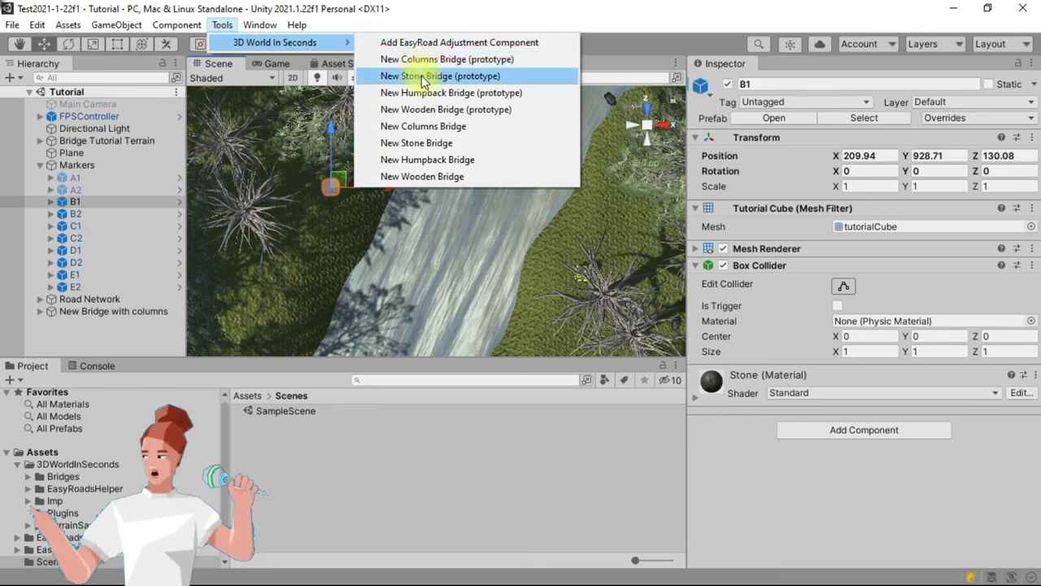
{"action": "left_click", "coordinate": [422, 75]}
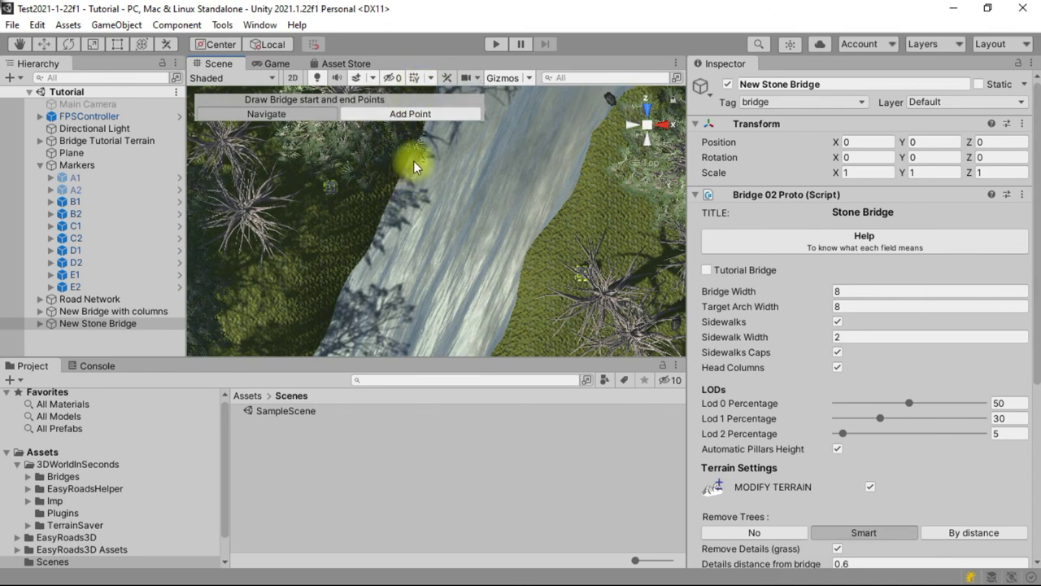
{"action": "scroll", "coordinate": [532, 203], "scroll_direction": "up", "scroll_amount": 1}
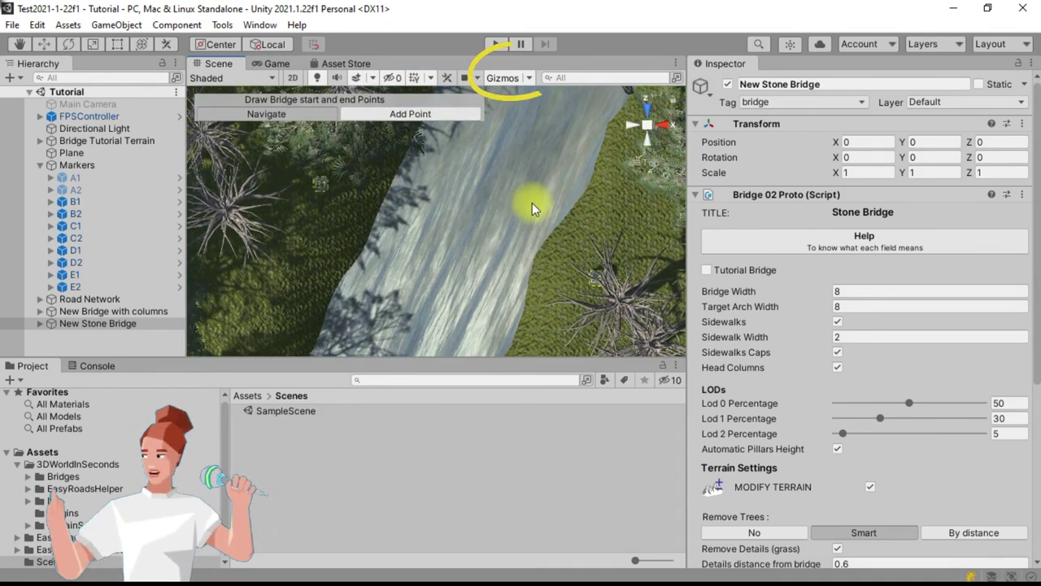
{"action": "left_click", "coordinate": [424, 114]}
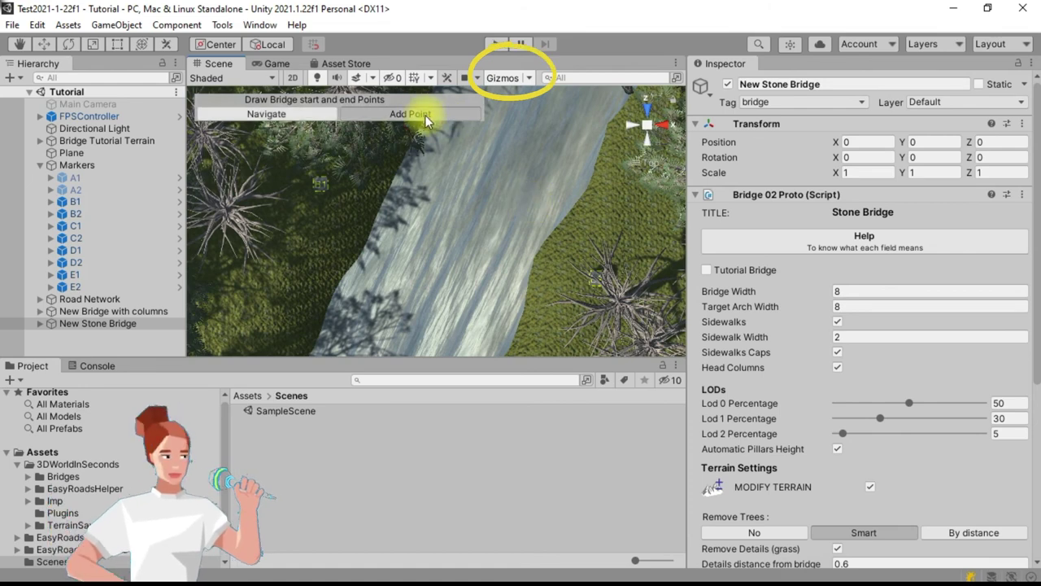
{"action": "left_click", "coordinate": [600, 280]}
{"action": "left_click", "coordinate": [320, 183]}
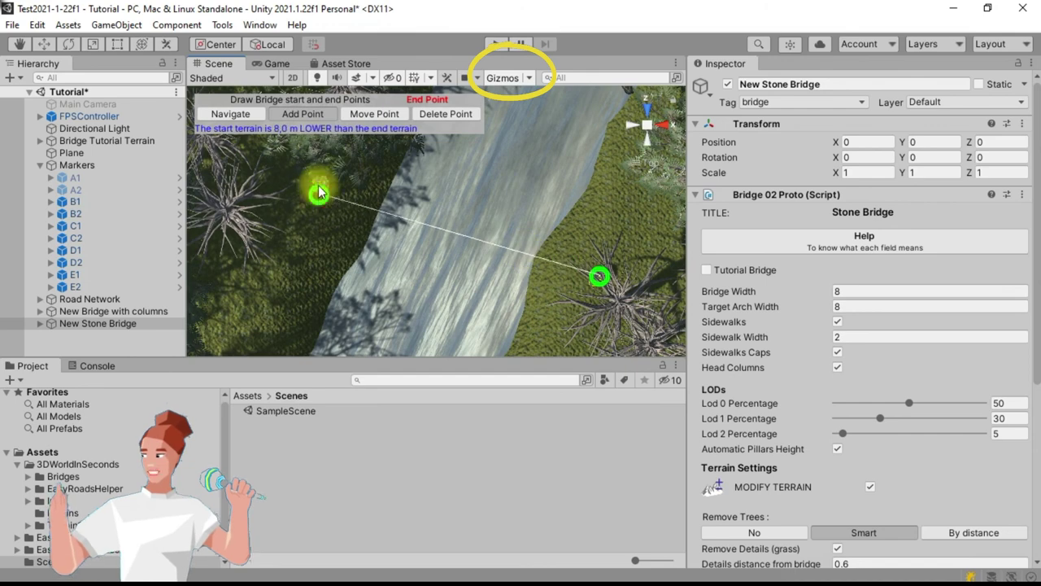
{"action": "left_click", "coordinate": [320, 185]}
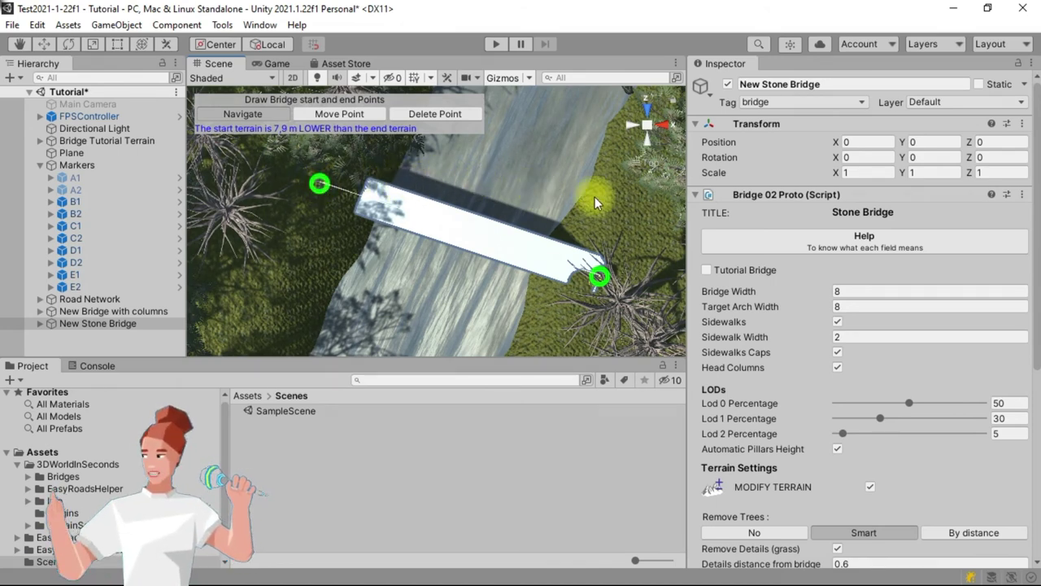
- Enable the Tutorial Bridge option for the new stone bridge and generate the bridge
{"action": "left_click", "coordinate": [707, 271]}
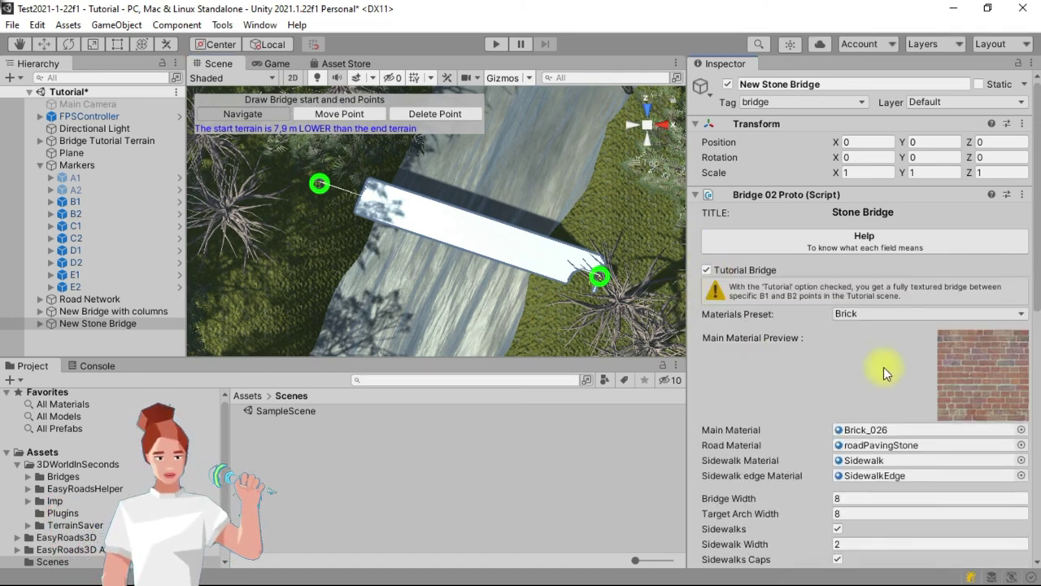
{"action": "scroll", "coordinate": [850, 367], "scroll_direction": "down", "scroll_amount": 3}
{"action": "scroll", "coordinate": [850, 367], "scroll_direction": "down", "scroll_amount": 3}
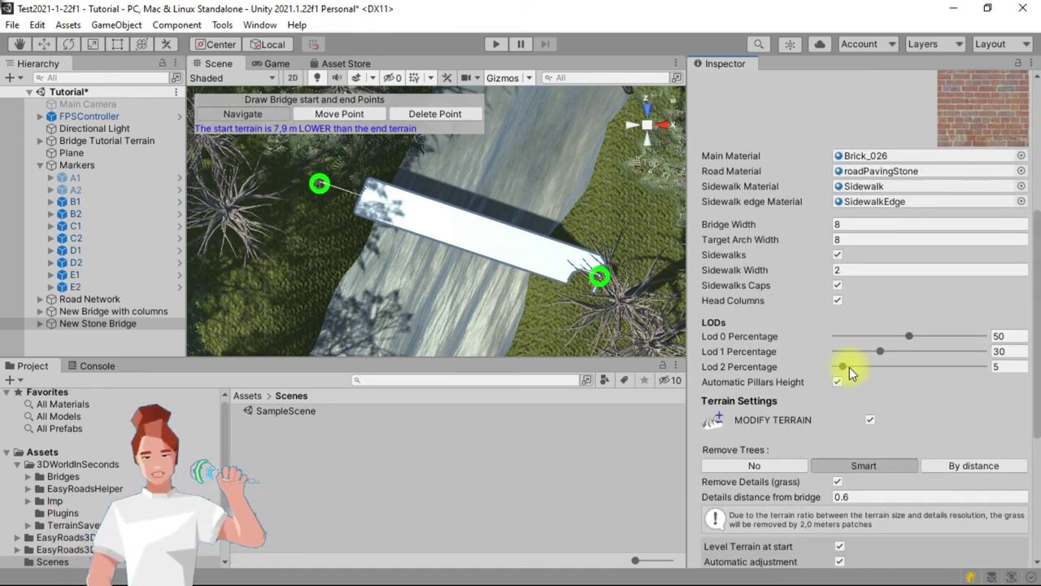
{"action": "scroll", "coordinate": [850, 367], "scroll_direction": "down", "scroll_amount": 6}
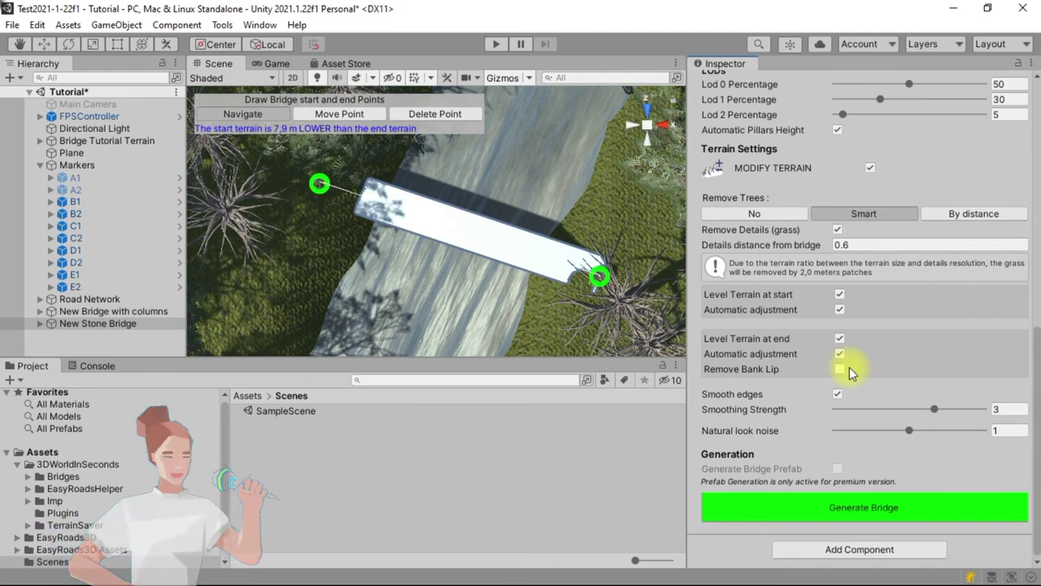
{"action": "left_click", "coordinate": [869, 508]}
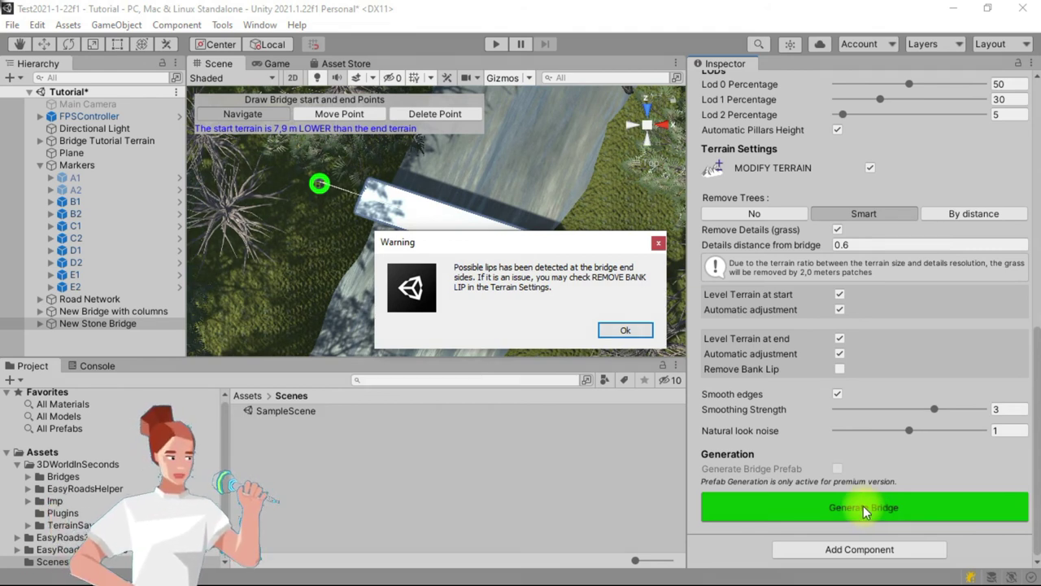
{"action": "left_click", "coordinate": [627, 331]}
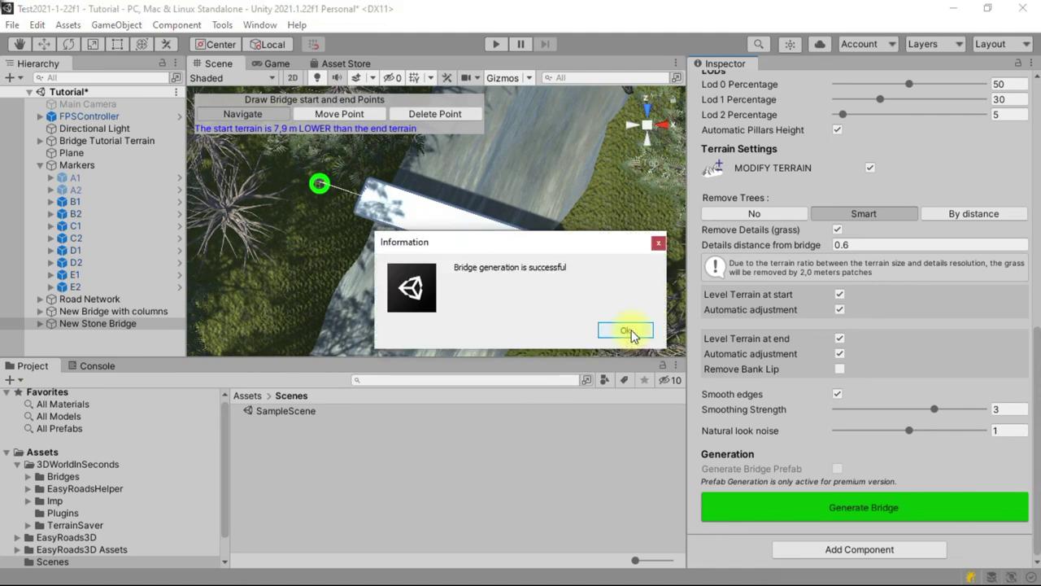
{"action": "left_click", "coordinate": [626, 330]}
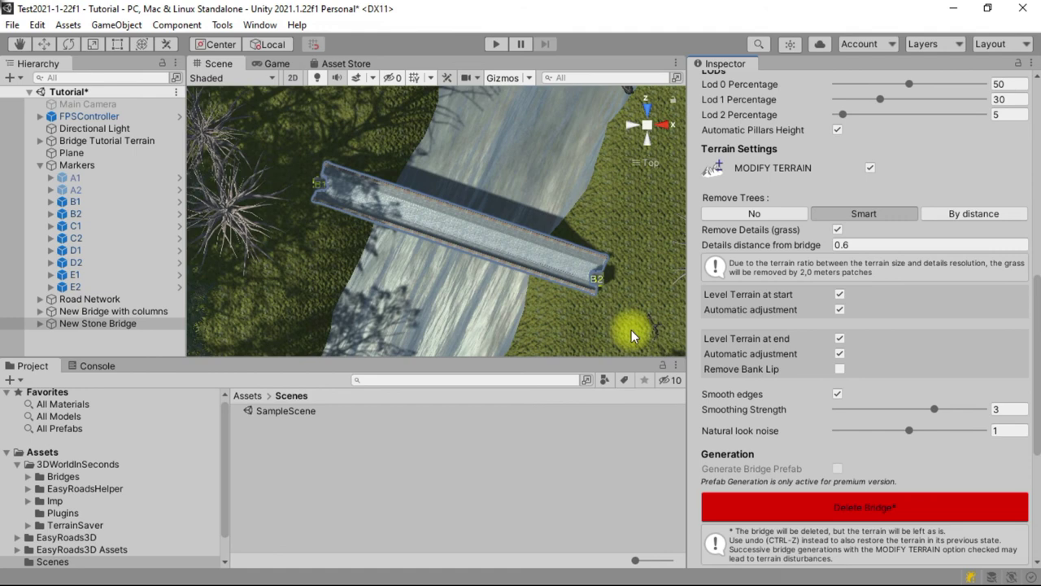
- Deactivate the B1 and B2 markers at the two ends of the stone bridge
{"action": "left_click", "coordinate": [75, 201]}
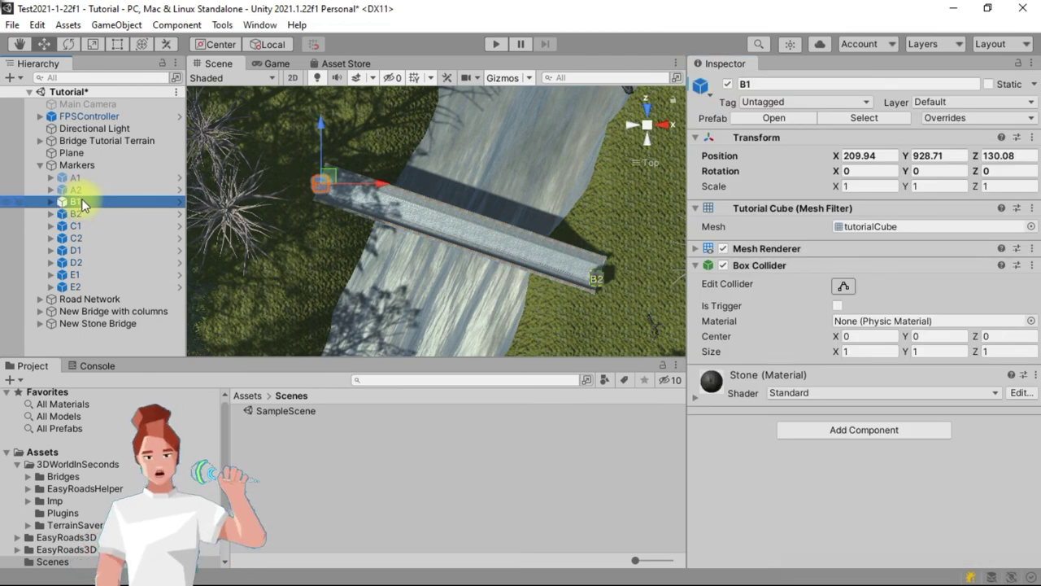
{"action": "left_click", "coordinate": [74, 214], "text": "ctrl"}
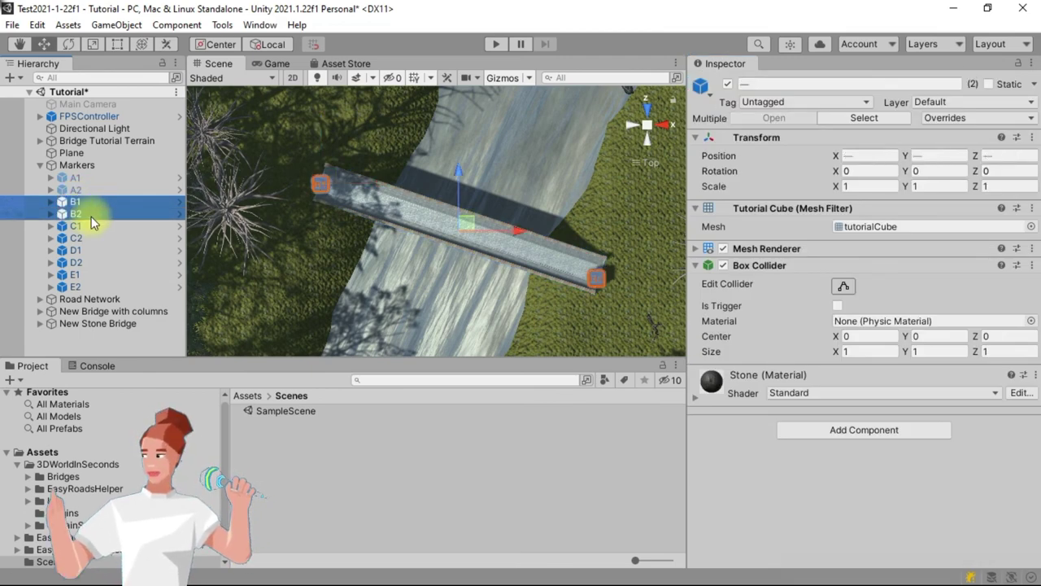
{"action": "left_click", "coordinate": [728, 85]}
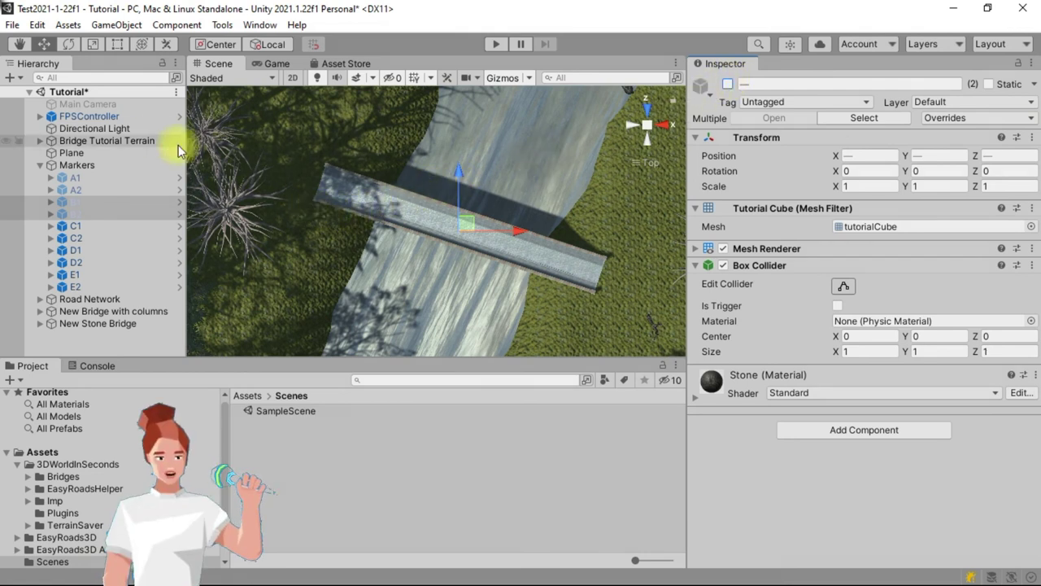
- Place the FPSController on the New Stone Bridge using its Character Position script
{"action": "left_click", "coordinate": [114, 120]}
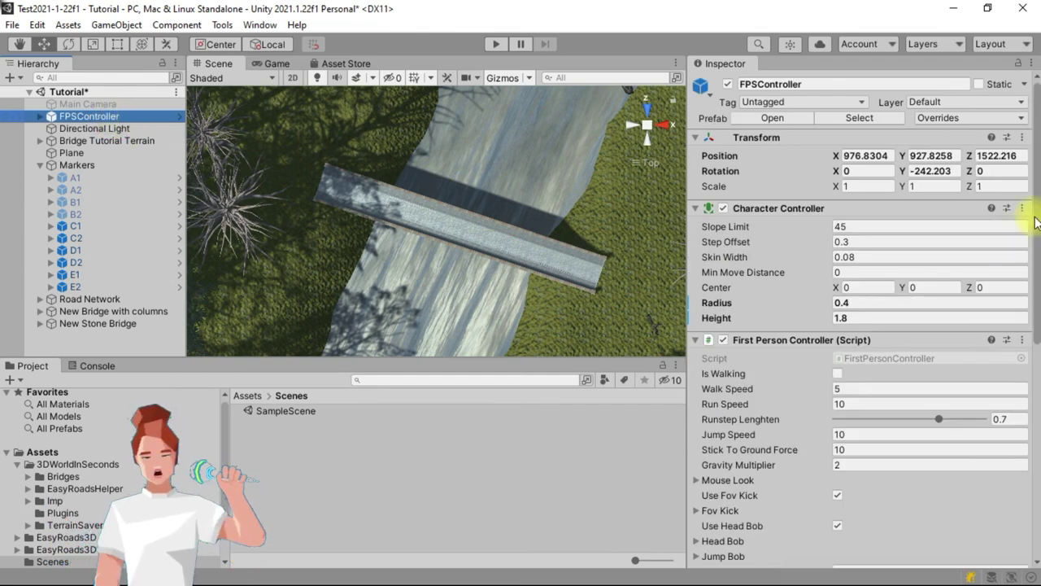
{"action": "left_click_drag", "start_coordinate": [1038, 220], "coordinate": [1033, 427]}
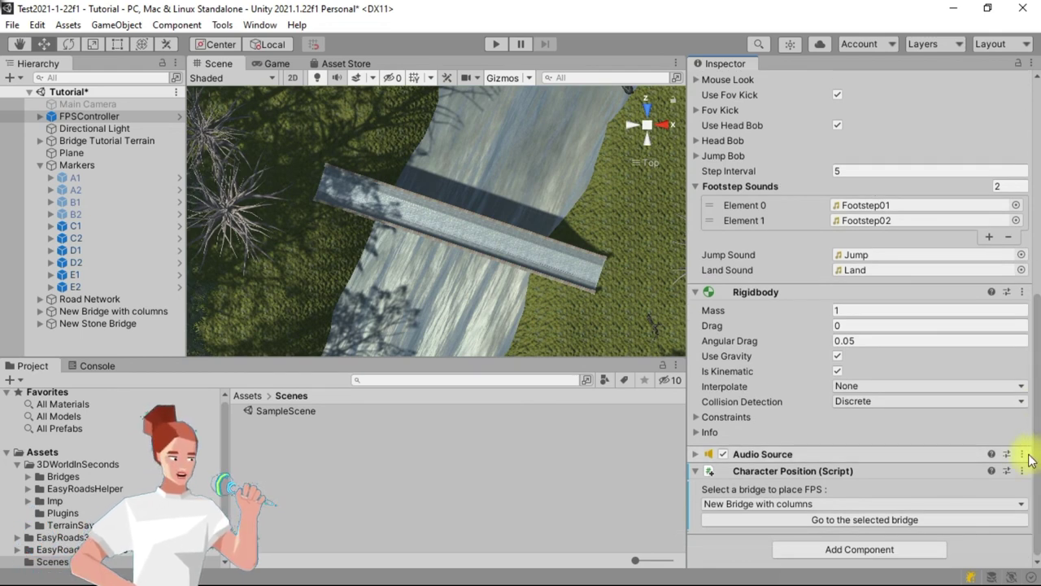
{"action": "left_click", "coordinate": [1024, 504]}
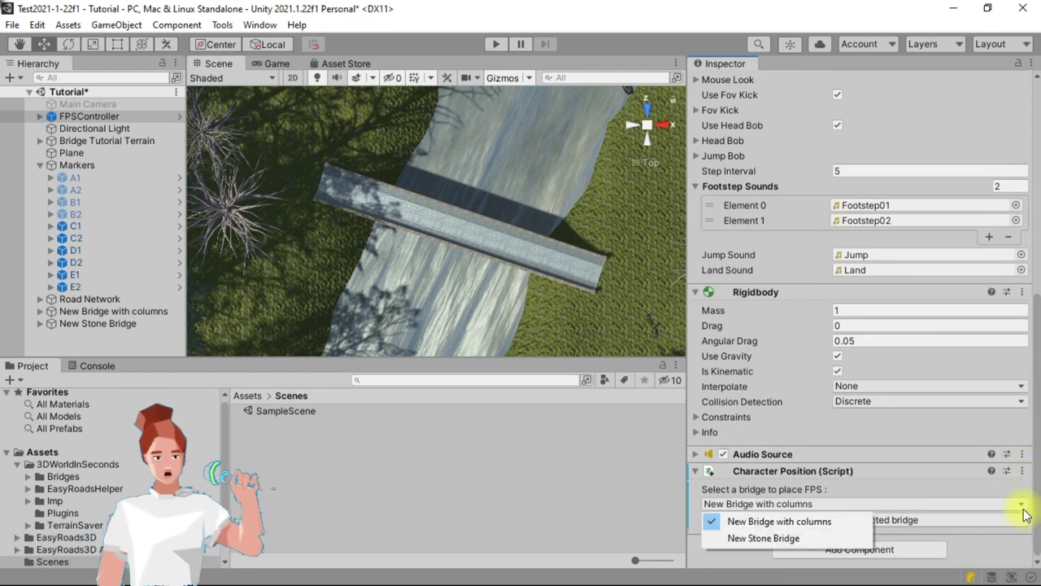
{"action": "left_click", "coordinate": [793, 540]}
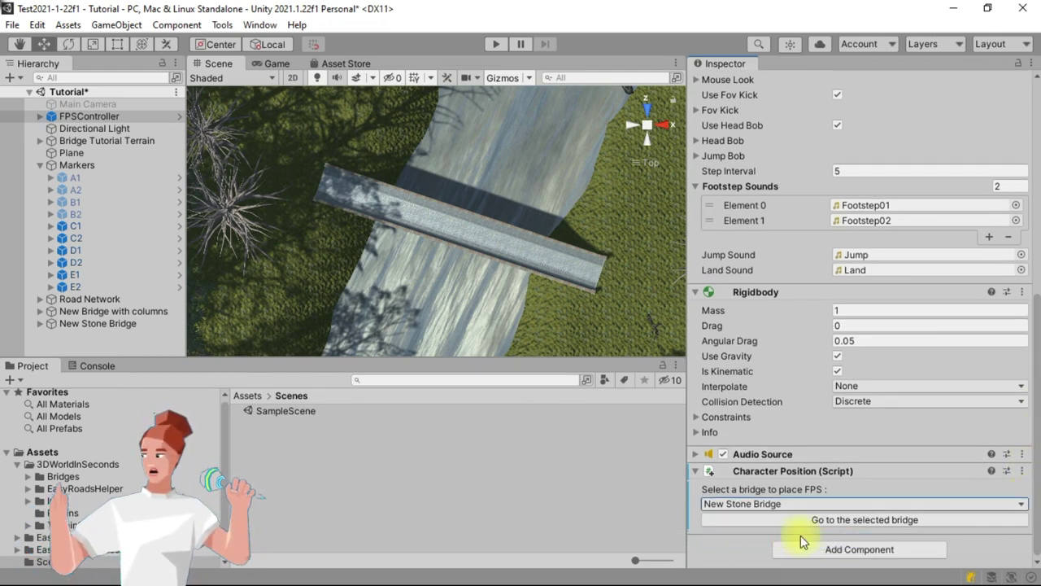
{"action": "left_click", "coordinate": [861, 521]}
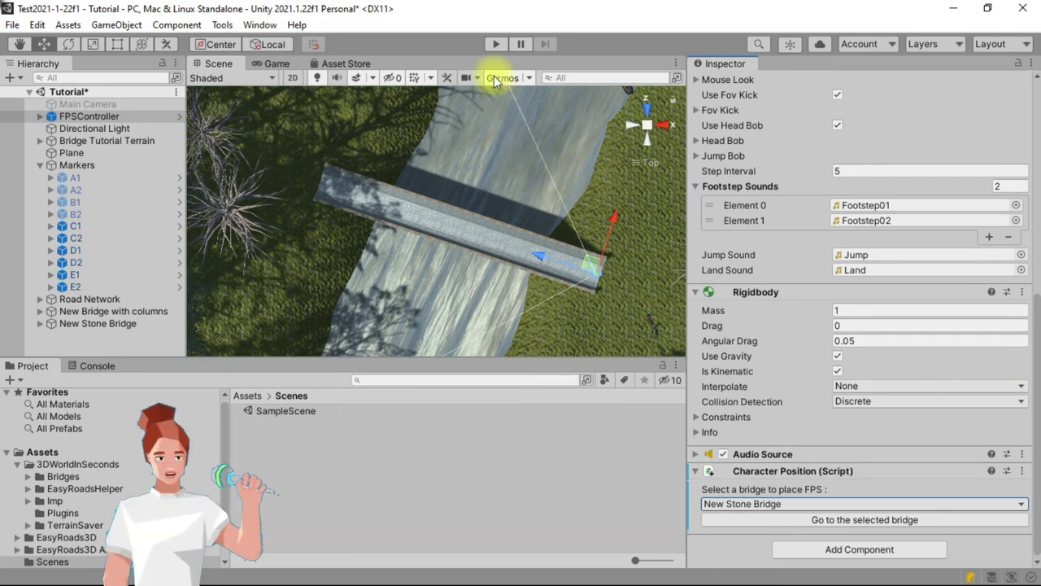
- Run the scene in play mode and walk forward across the stone bridge to inspect it
{"action": "left_click", "coordinate": [496, 43]}
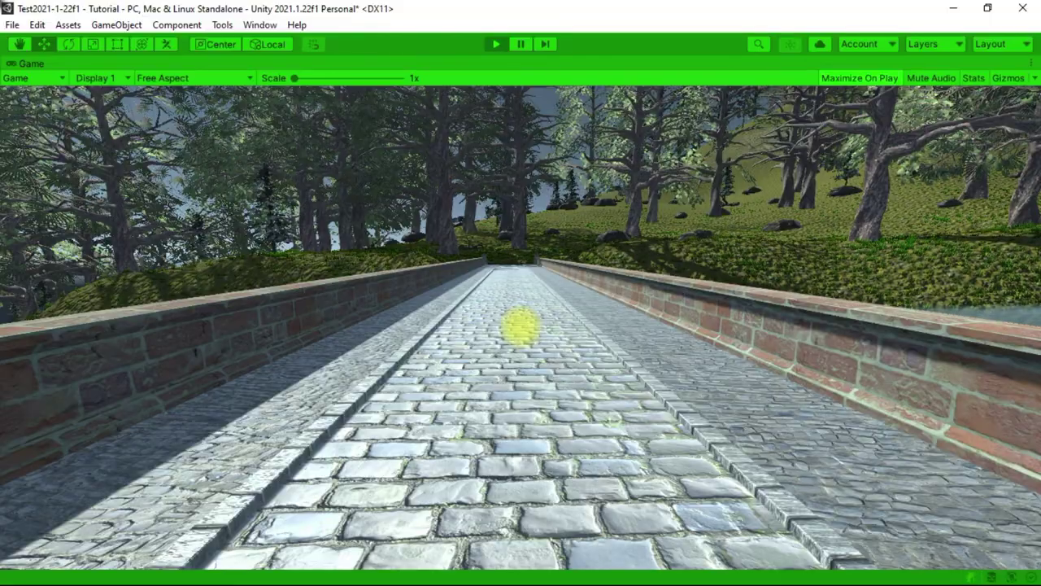
{"action": "key", "text": "w"}
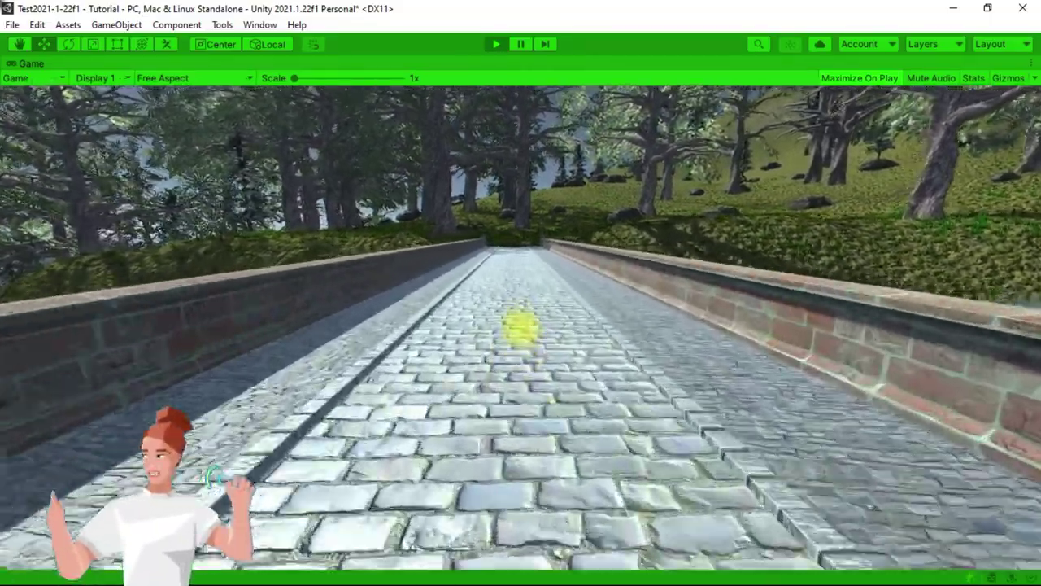
{"action": "key", "text": "w"}
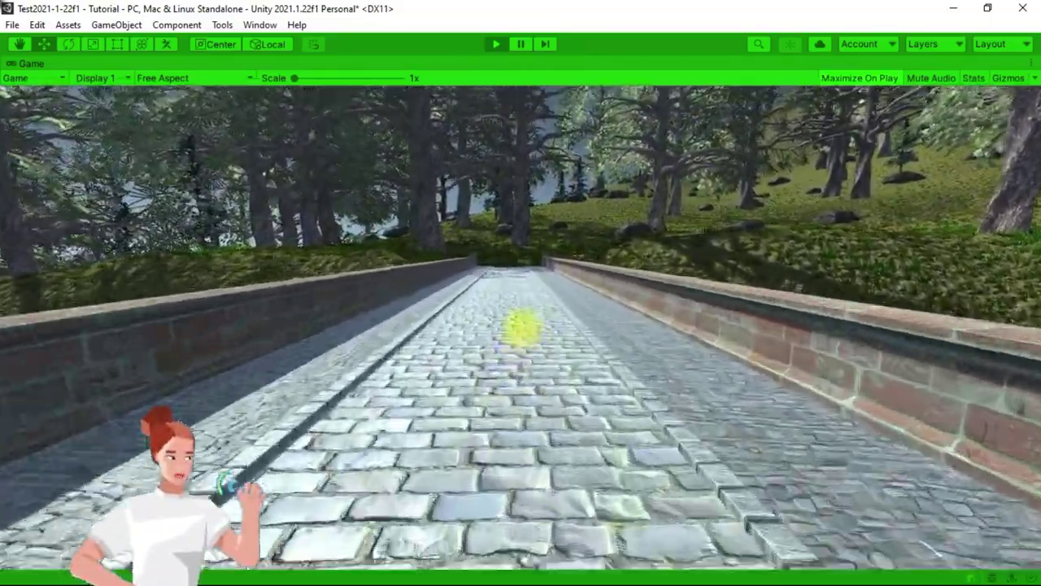
{"action": "key", "text": "w"}
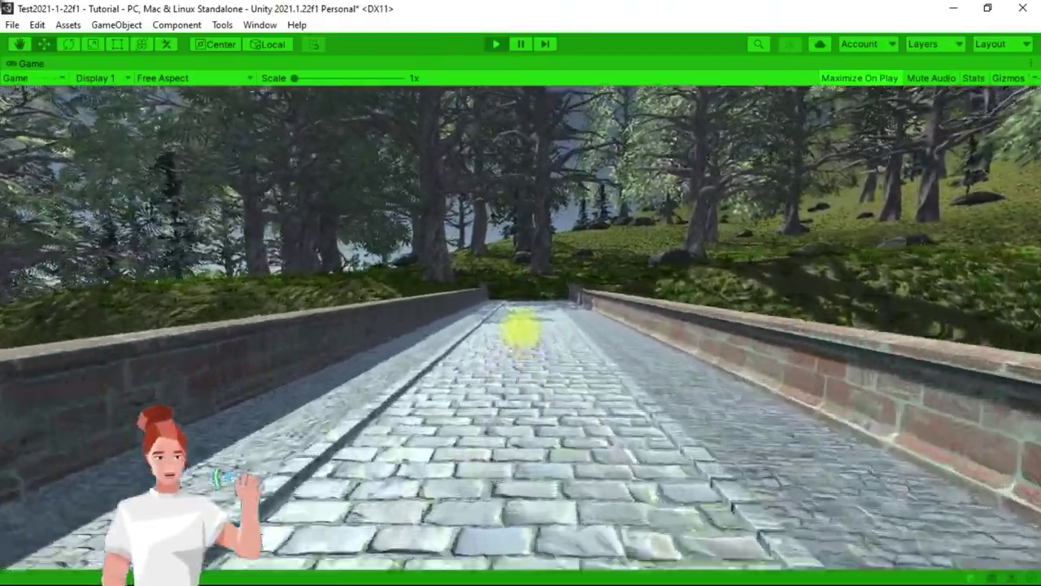
{"action": "key", "text": "w"}
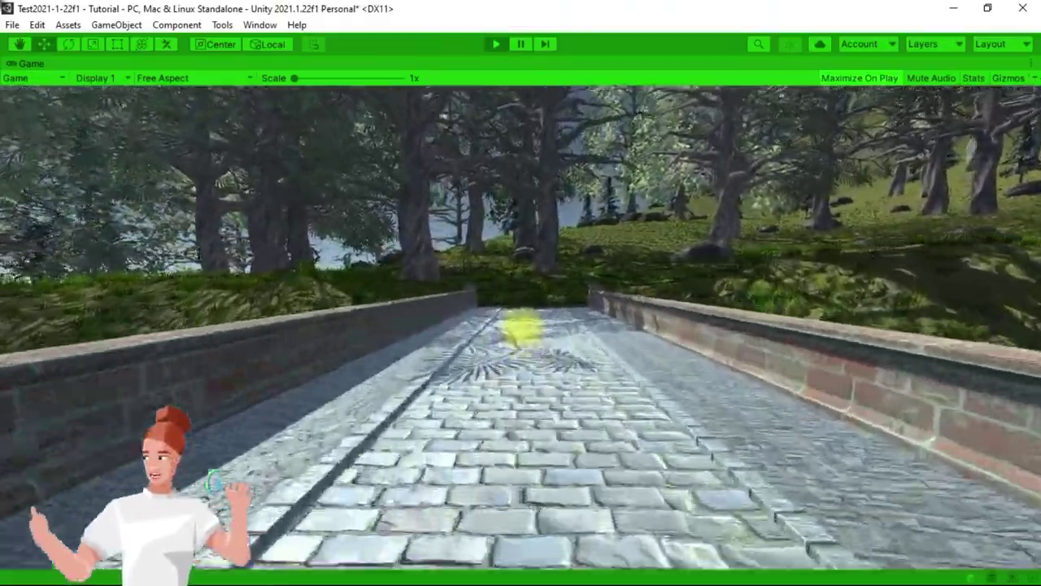
{"action": "key", "text": "w"}
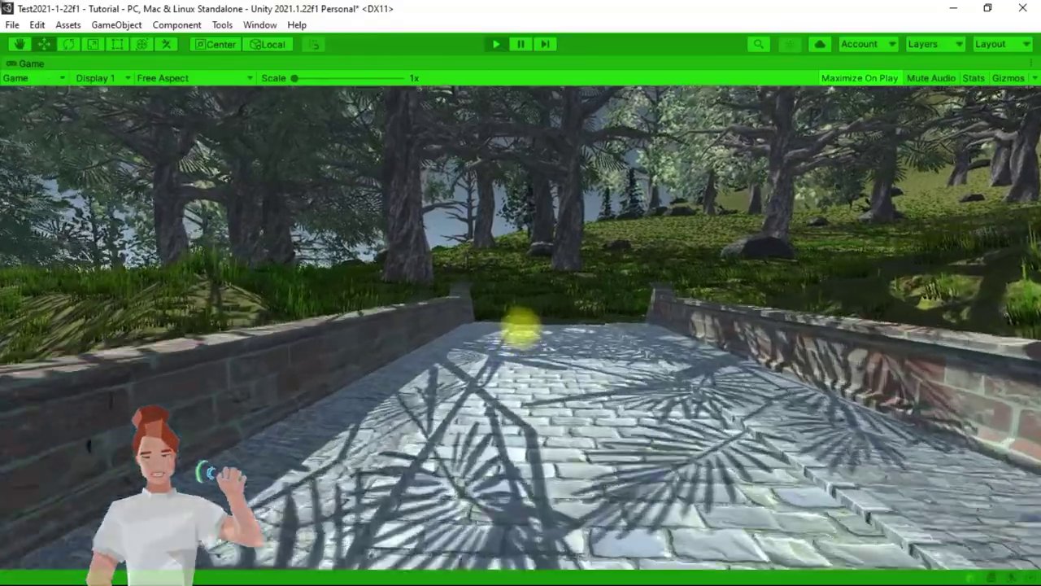
{"action": "key", "text": "w"}
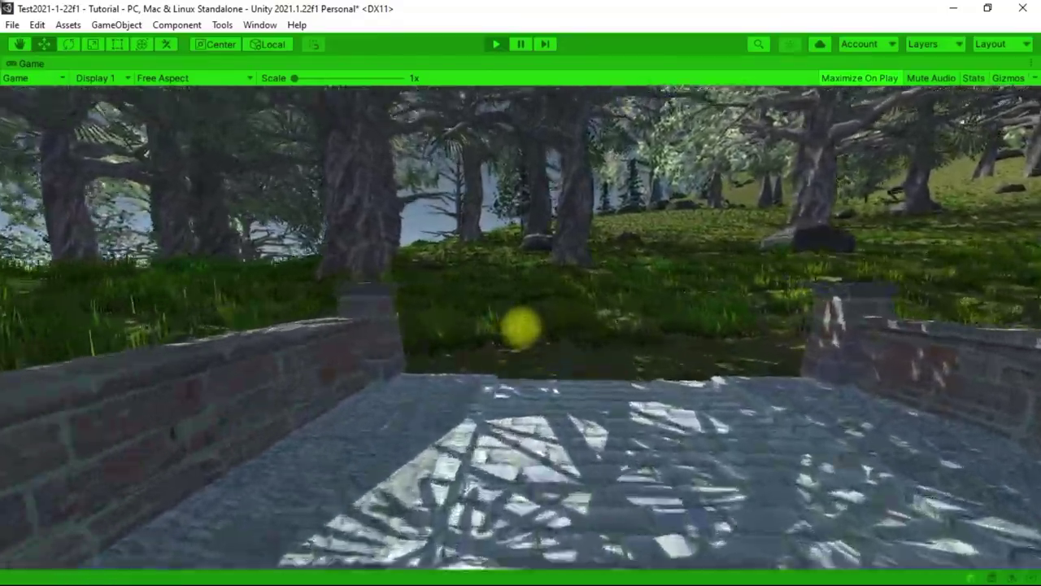
- Walk off the end of the stone bridge, inspect the terrain where it meets the bank, and exit play mode
{"action": "key", "text": "w"}
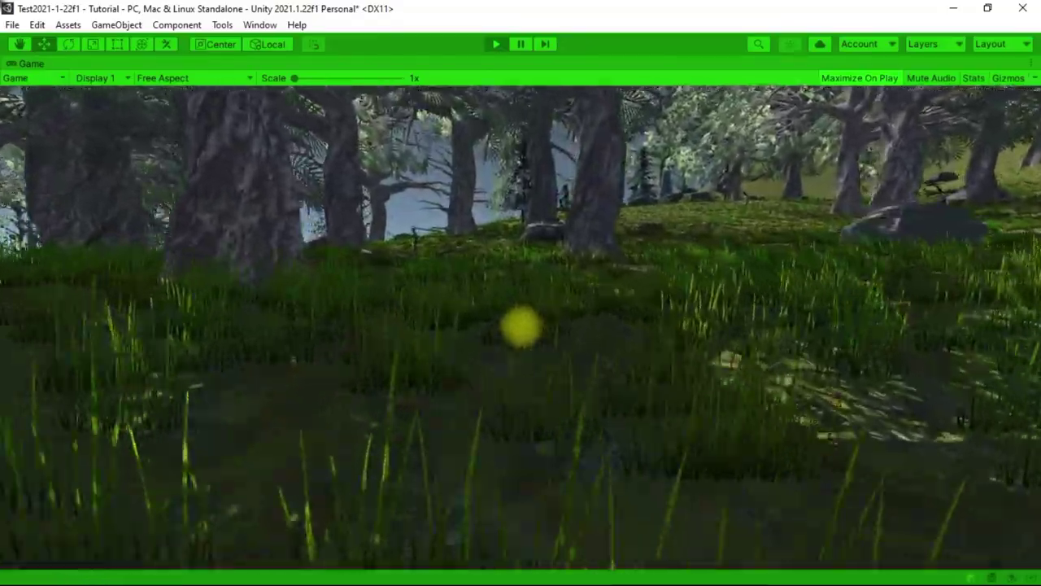
{"action": "key", "text": "w"}
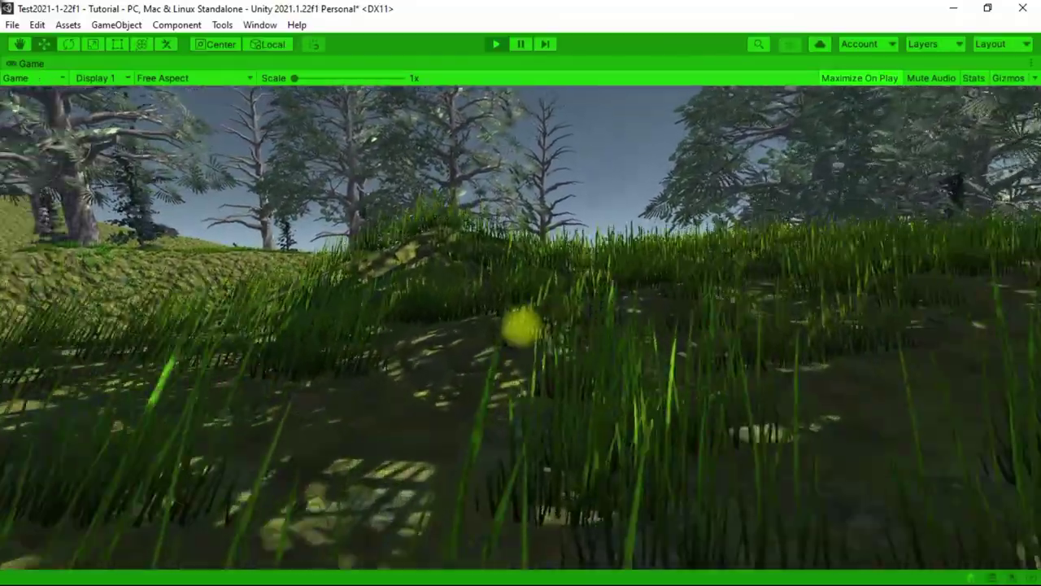
{"action": "key", "text": "w"}
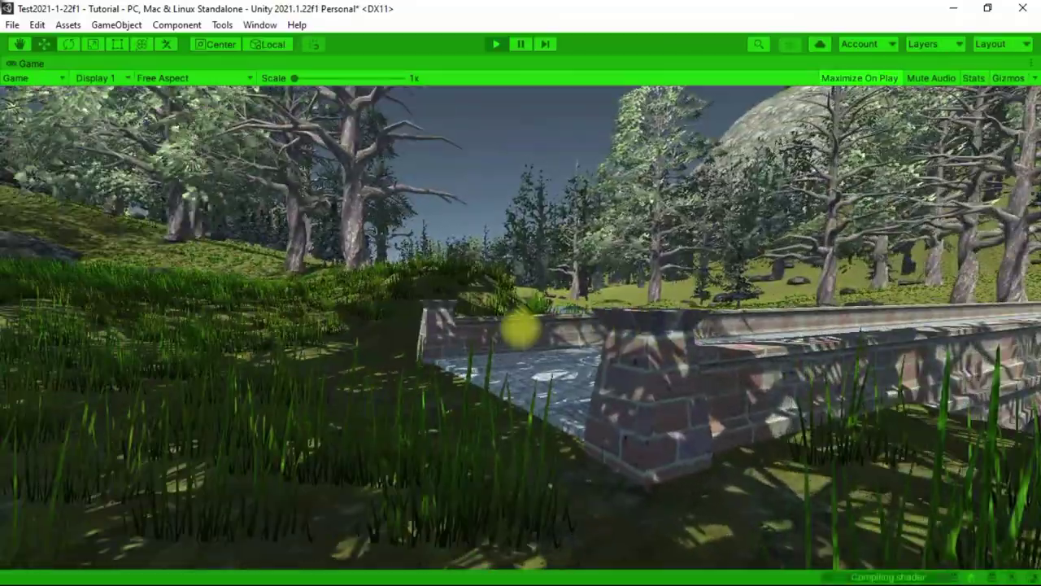
{"action": "key", "text": "w"}
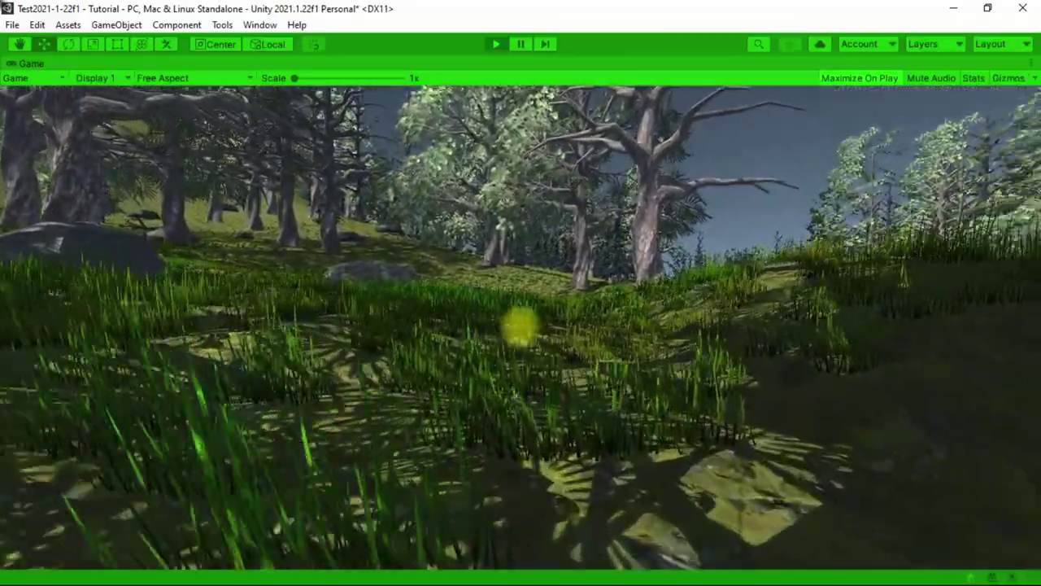
{"action": "key", "text": "w"}
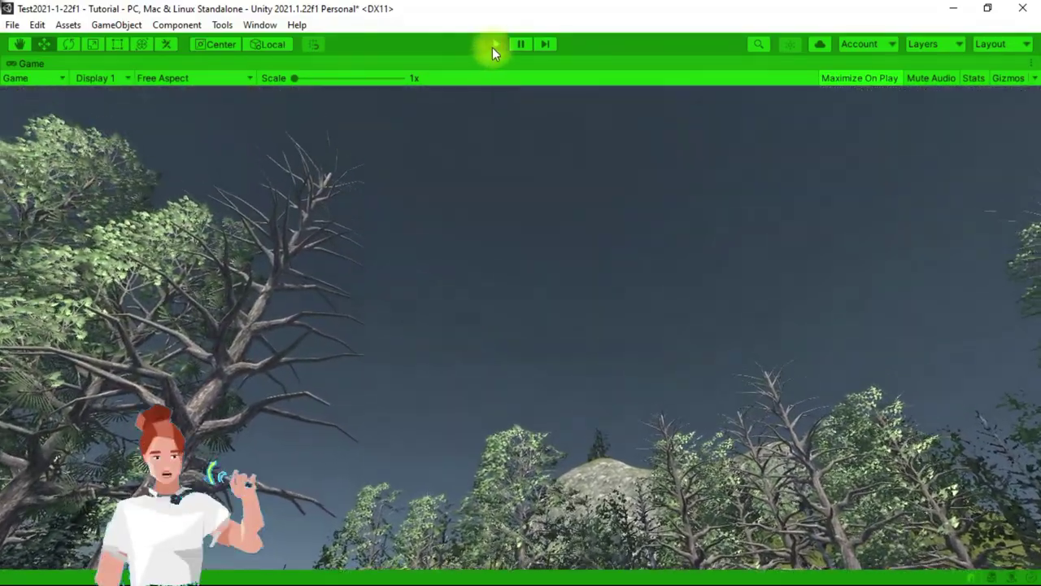
{"action": "left_click", "coordinate": [497, 45]}
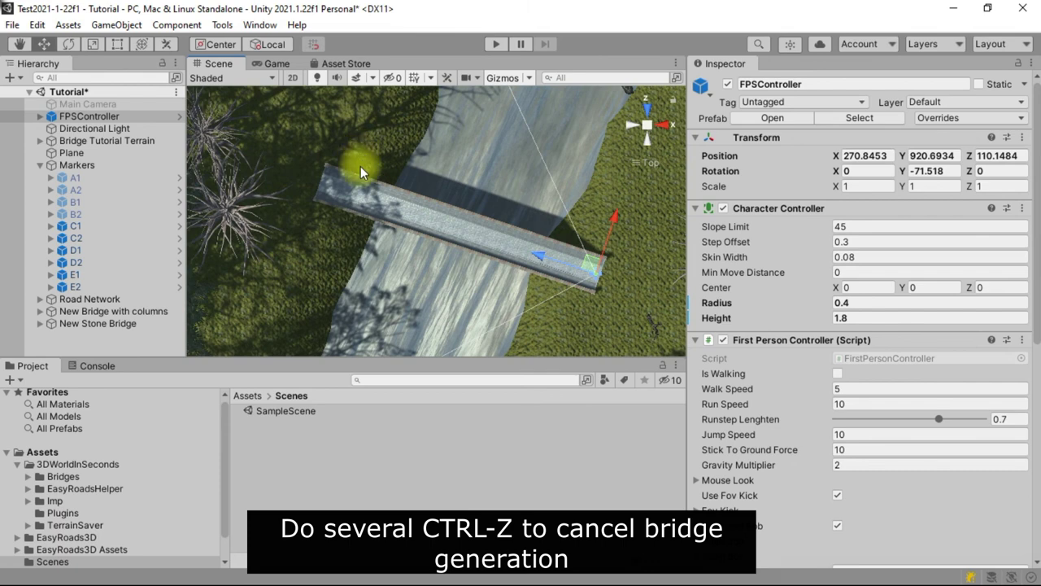
- Undo the recent changes back to before the stone bridge was generated, including the deactivation of markers B1 and B2
{"action": "key", "text": "ctrl+z"}
{"action": "key", "text": "ctrl+z"}
{"action": "key", "text": "ctrl+z"}
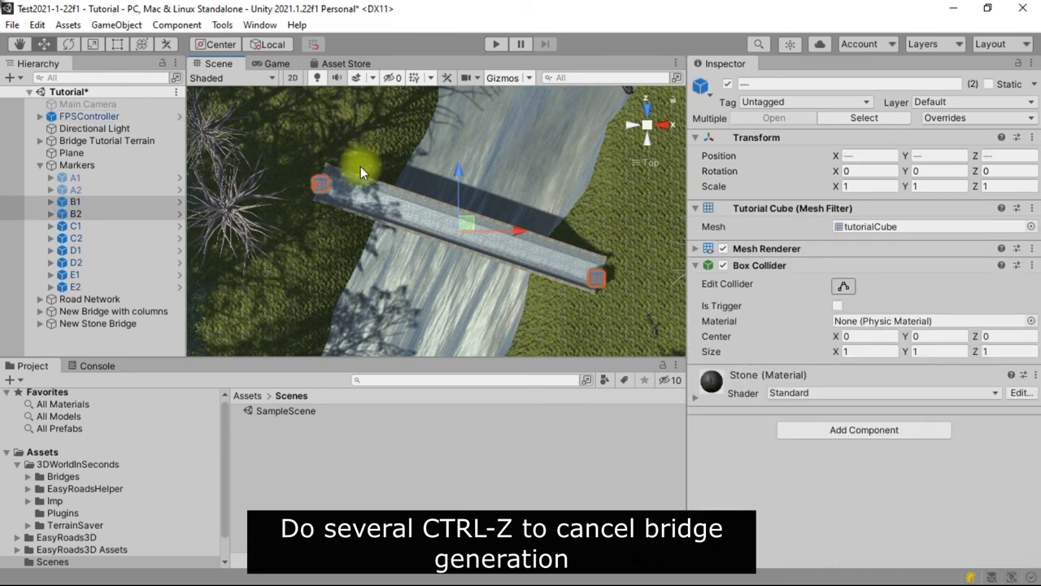
{"action": "key", "text": "ctrl+z"}
{"action": "key", "text": "ctrl+z"}
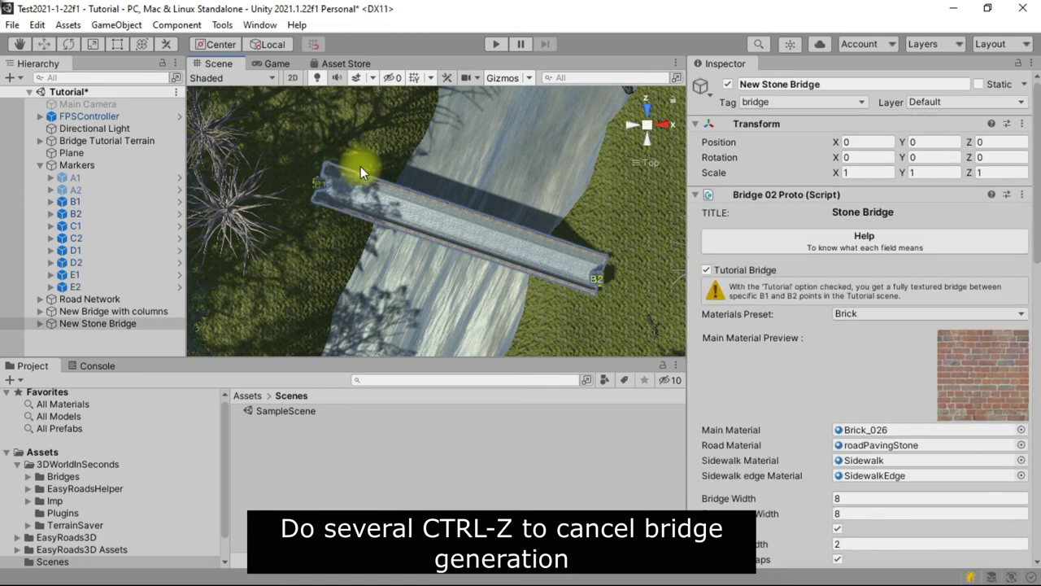
{"action": "key", "text": "ctrl+z"}
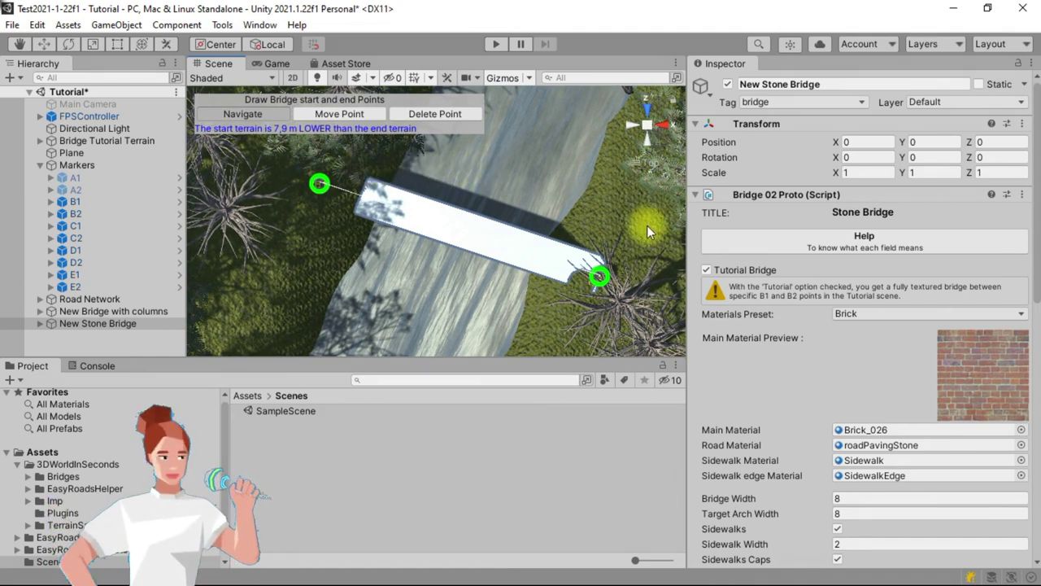
- Enable Remove Bank Lip for the end terrain of the New Stone Bridge and accept the recommended lip removal distance of 10
{"action": "scroll", "coordinate": [740, 309], "scroll_direction": "down", "scroll_amount": 3}
{"action": "scroll", "coordinate": [739, 309], "scroll_direction": "down", "scroll_amount": 6}
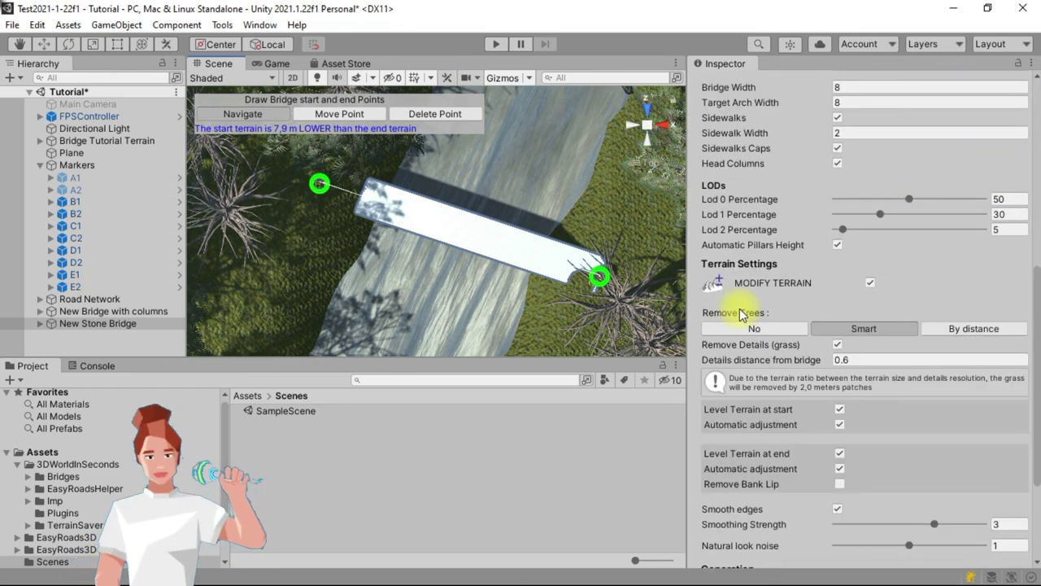
{"action": "scroll", "coordinate": [739, 308], "scroll_direction": "down", "scroll_amount": 3}
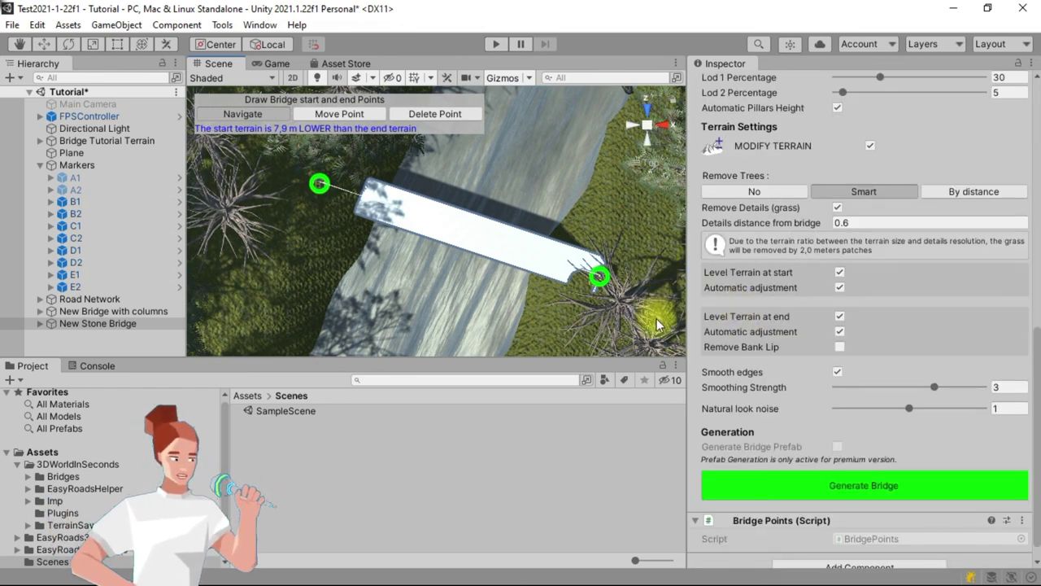
{"action": "left_click", "coordinate": [841, 348]}
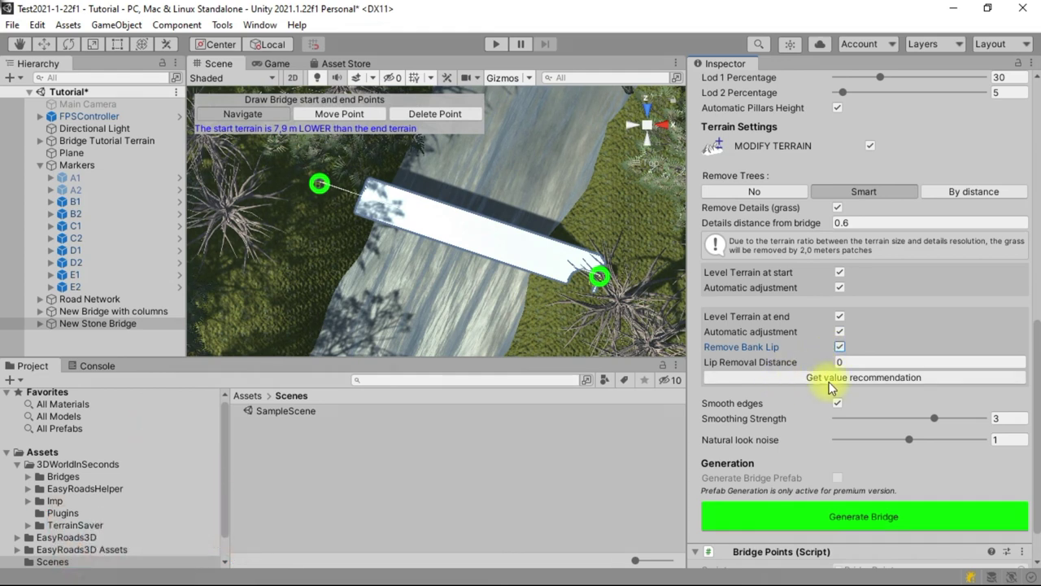
{"action": "left_click", "coordinate": [838, 384]}
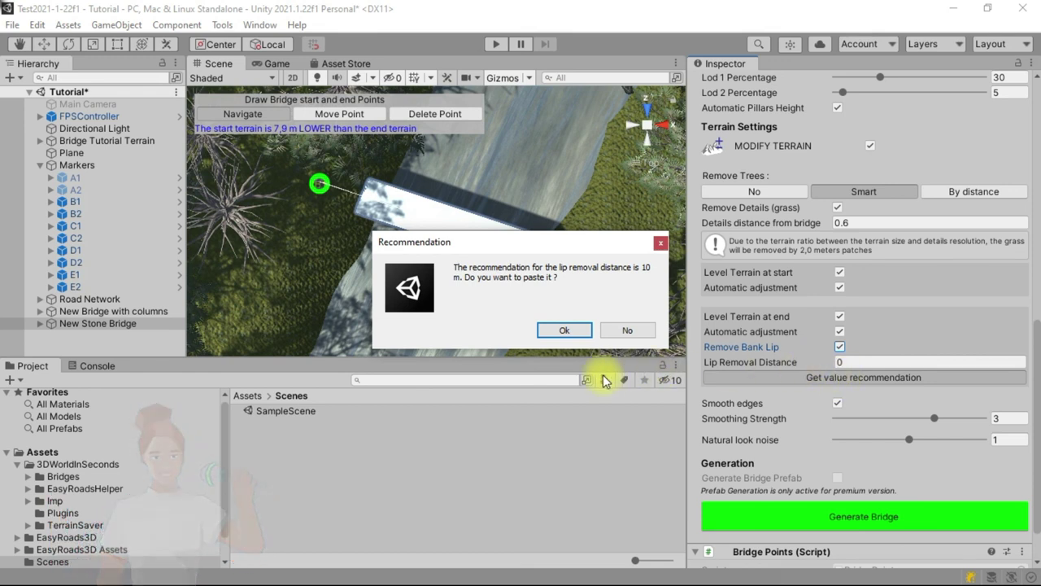
{"action": "left_click", "coordinate": [571, 331]}
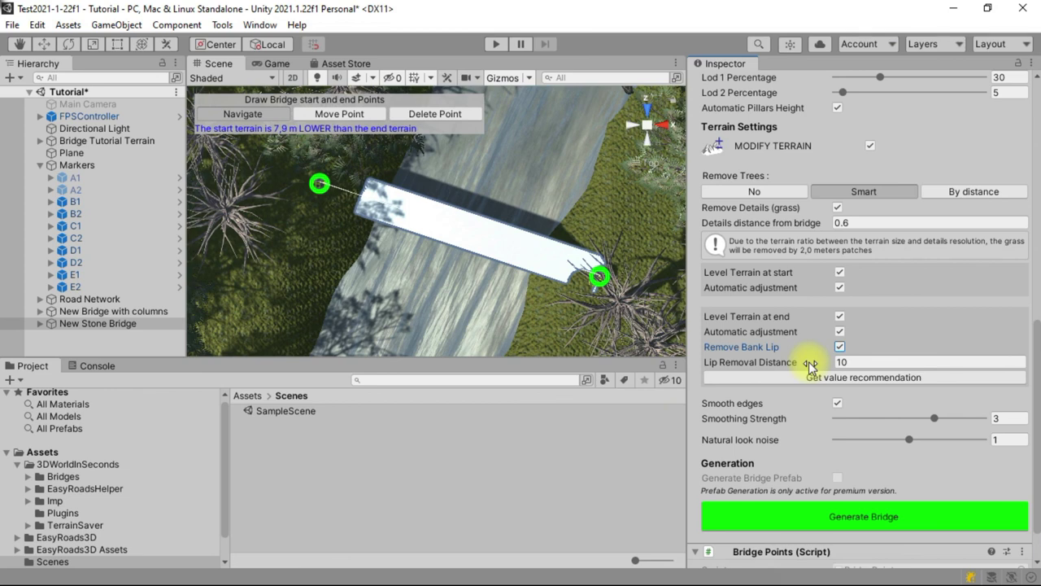
- Generate the stone bridge with the current terrain settings and dismiss the completion notice
{"action": "scroll", "coordinate": [811, 366], "scroll_direction": "down", "scroll_amount": 2}
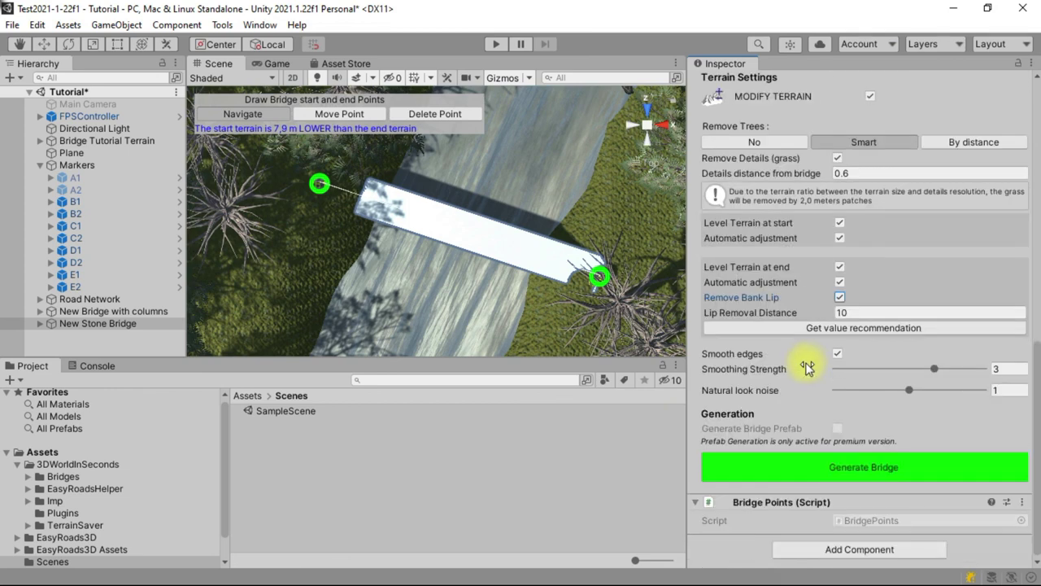
{"action": "left_click", "coordinate": [870, 466]}
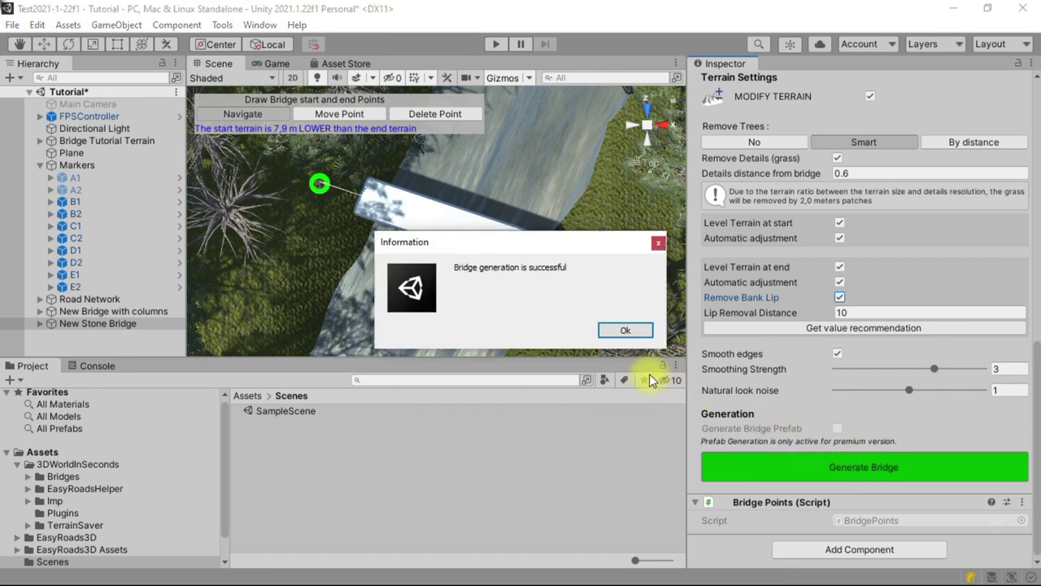
{"action": "left_click", "coordinate": [625, 330]}
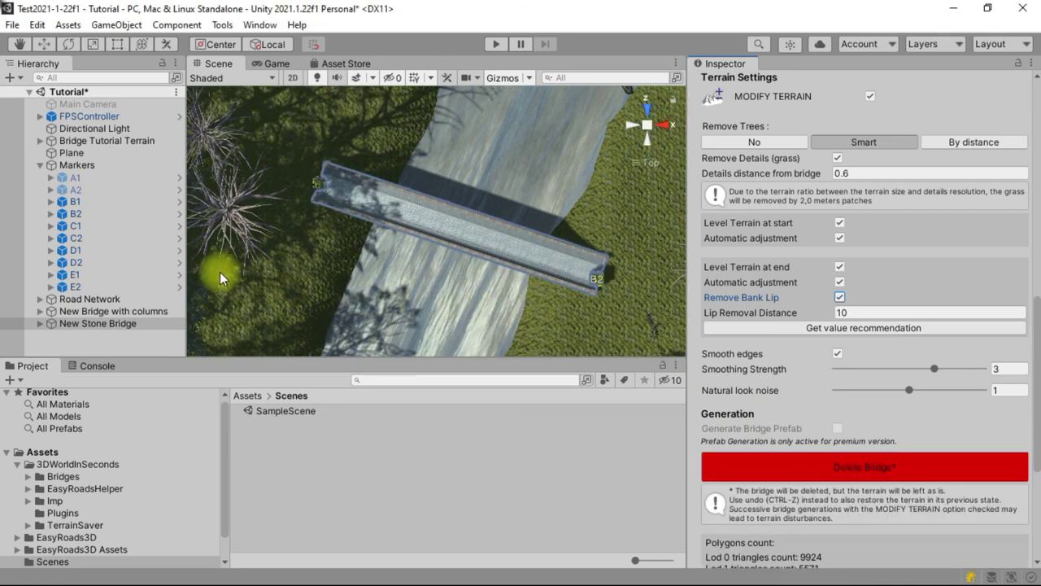
- Deactivate the B1 and B2 markers at the ends of the regenerated stone bridge
{"action": "left_click", "coordinate": [87, 199]}
{"action": "left_click", "coordinate": [90, 210], "text": "ctrl"}
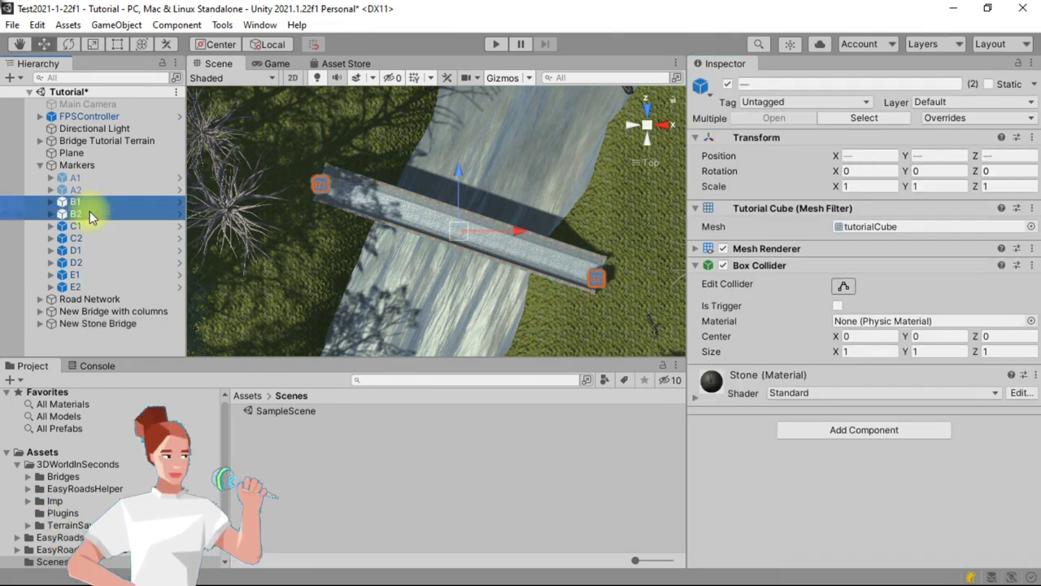
{"action": "left_click", "coordinate": [729, 86]}
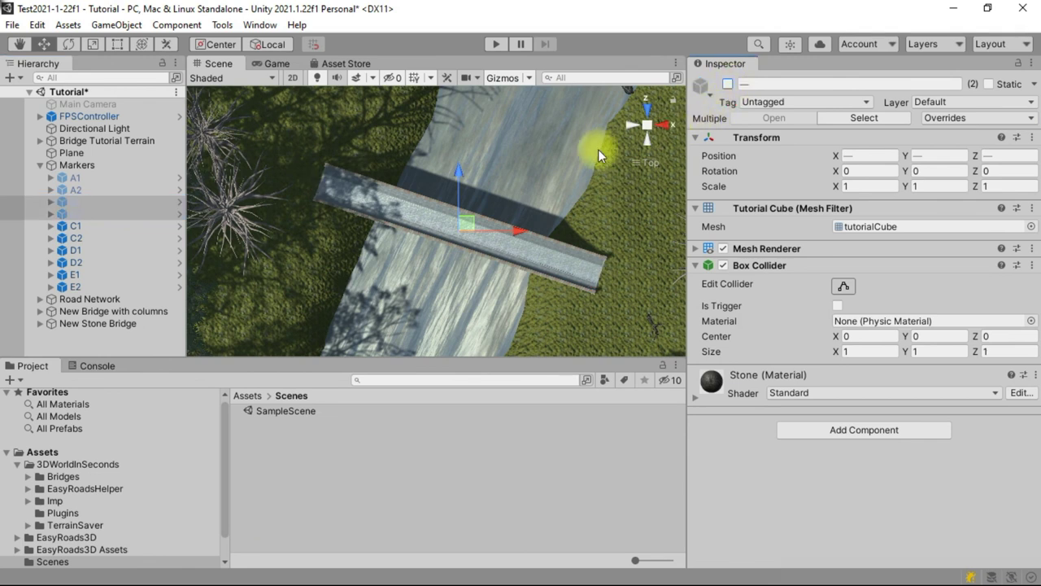
- Run the scene in play mode and walk across the regenerated stone bridge to its far end
{"action": "left_click", "coordinate": [495, 45]}
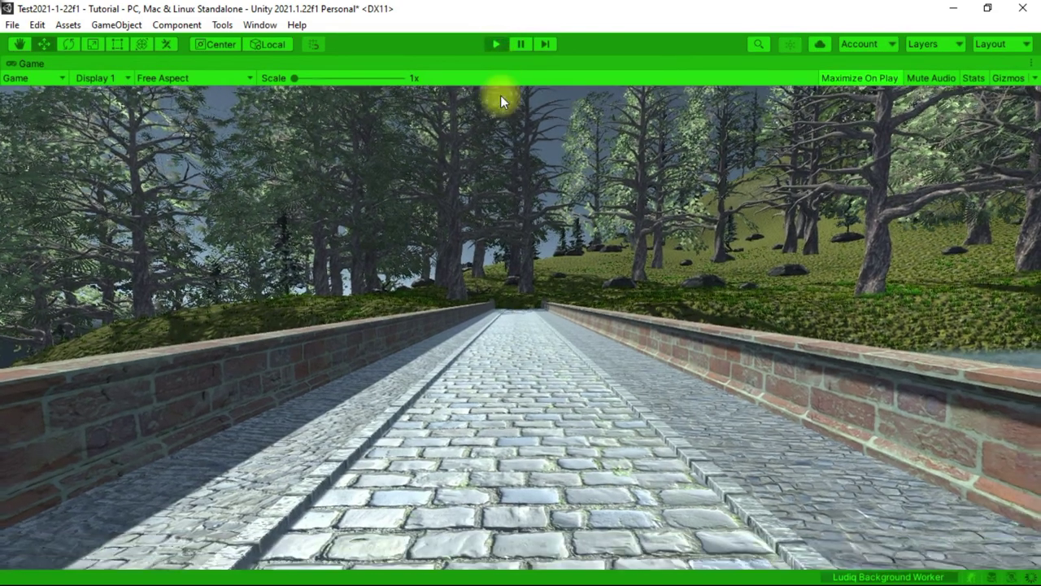
{"action": "key", "text": "w"}
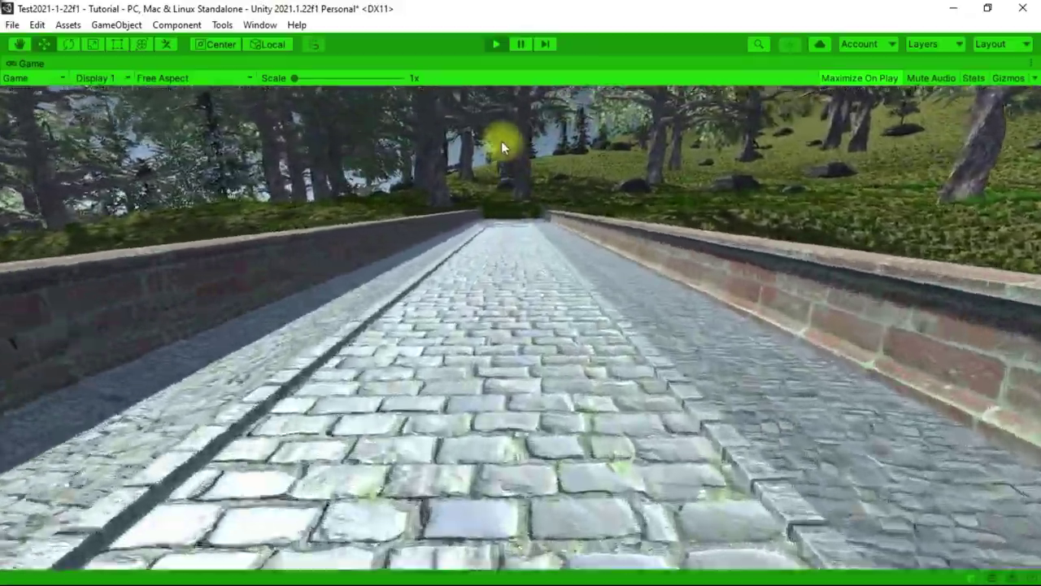
{"action": "key", "text": "w"}
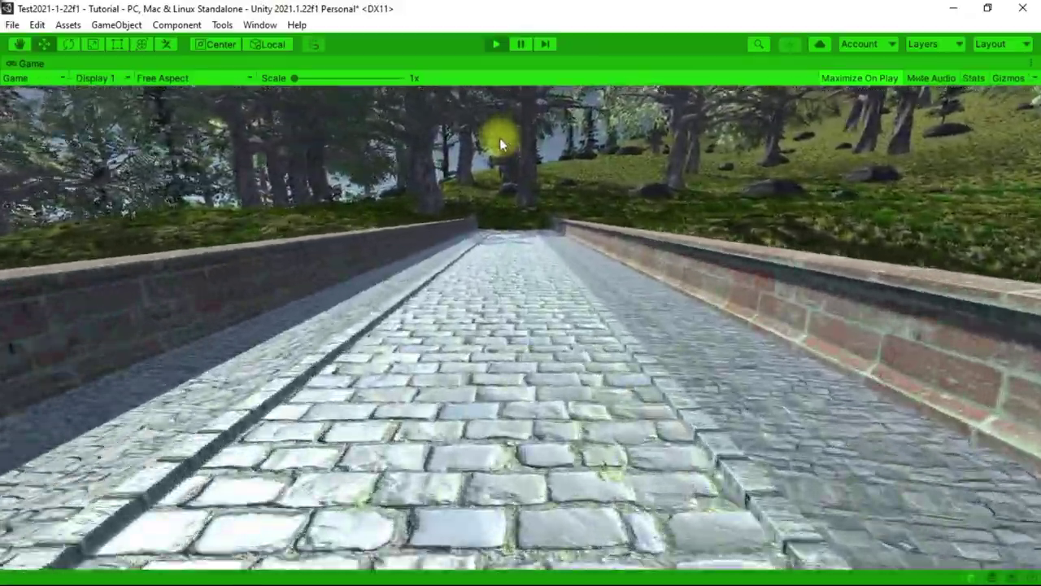
{"action": "key", "text": "w"}
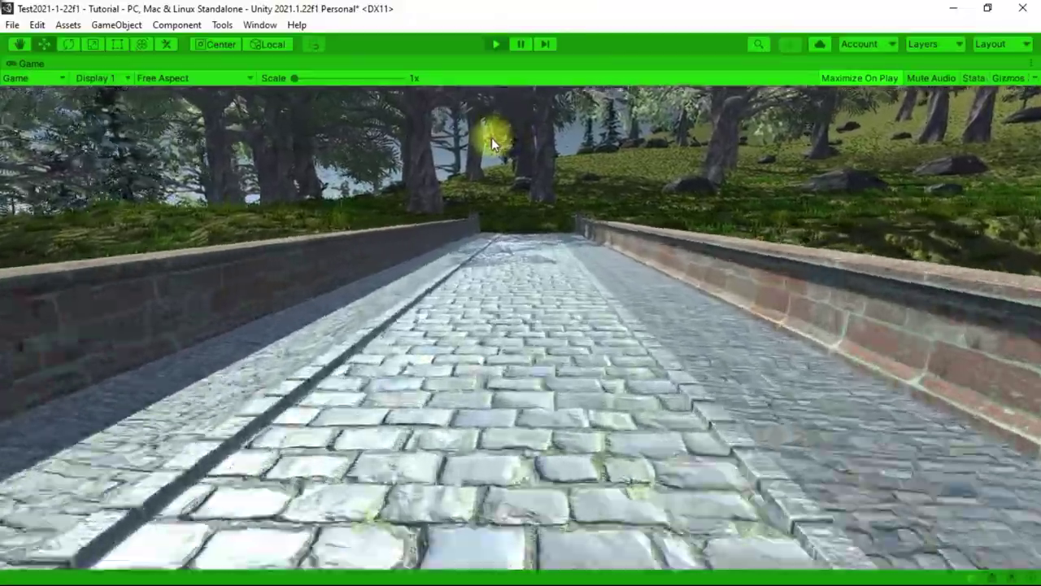
{"action": "key", "text": "w"}
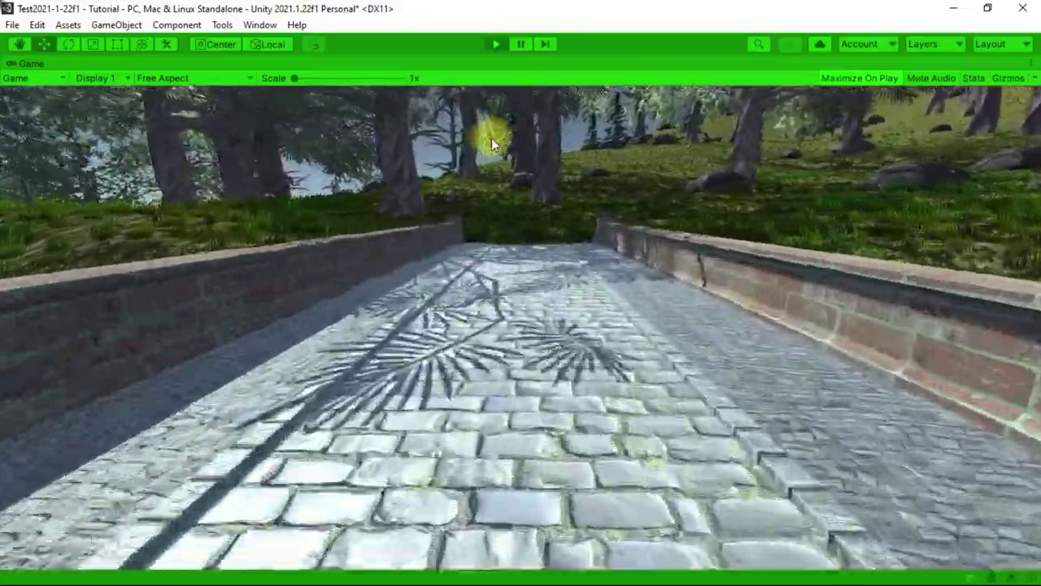
{"action": "key", "text": "w"}
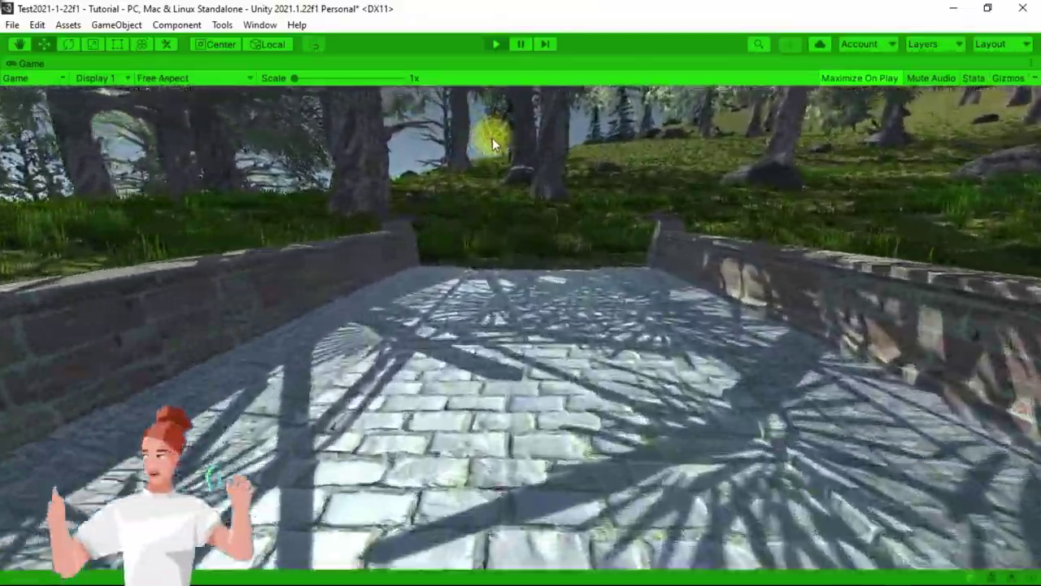
{"action": "key", "text": "w"}
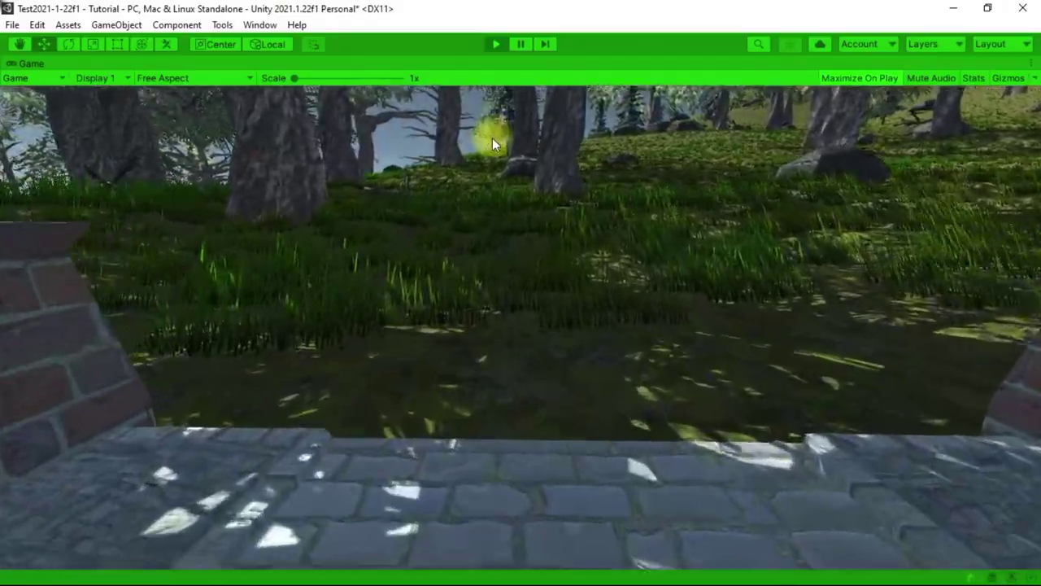
- Walk along the grassy bank beyond the bridge and turn back to examine the arches and bank from the side
{"action": "key", "text": "w"}
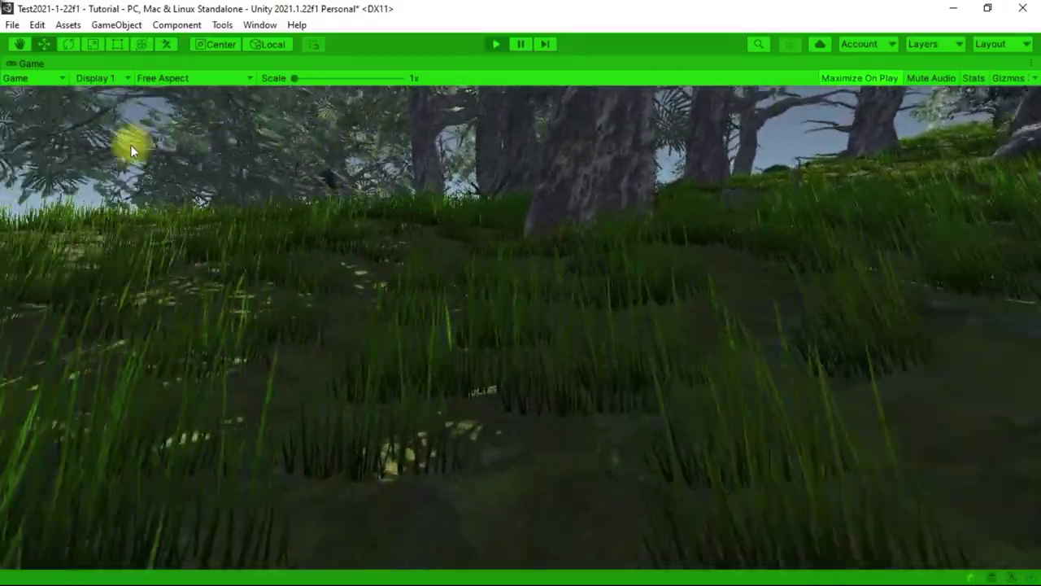
{"action": "key", "text": "w"}
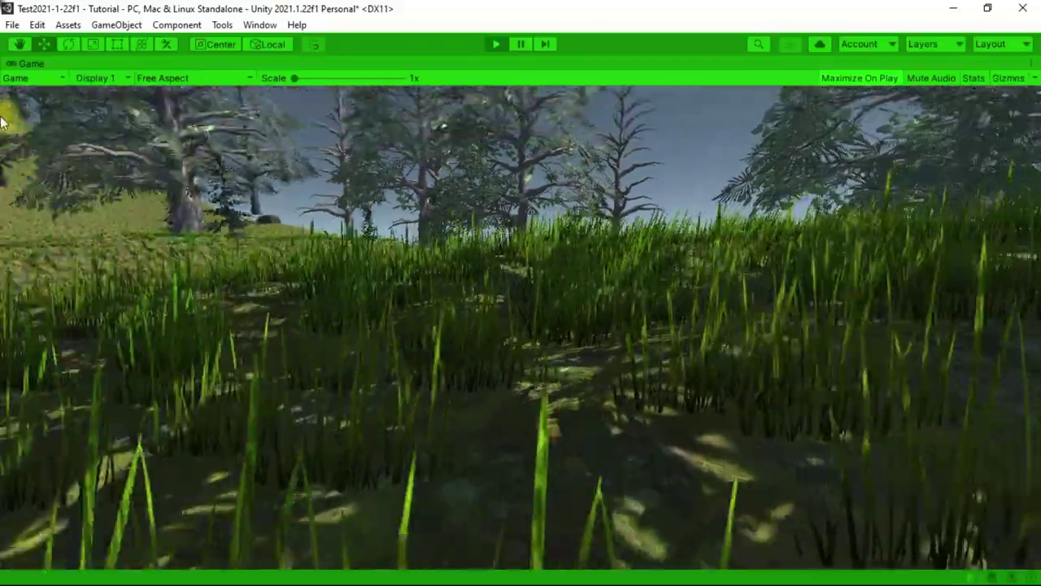
{"action": "key", "text": "w"}
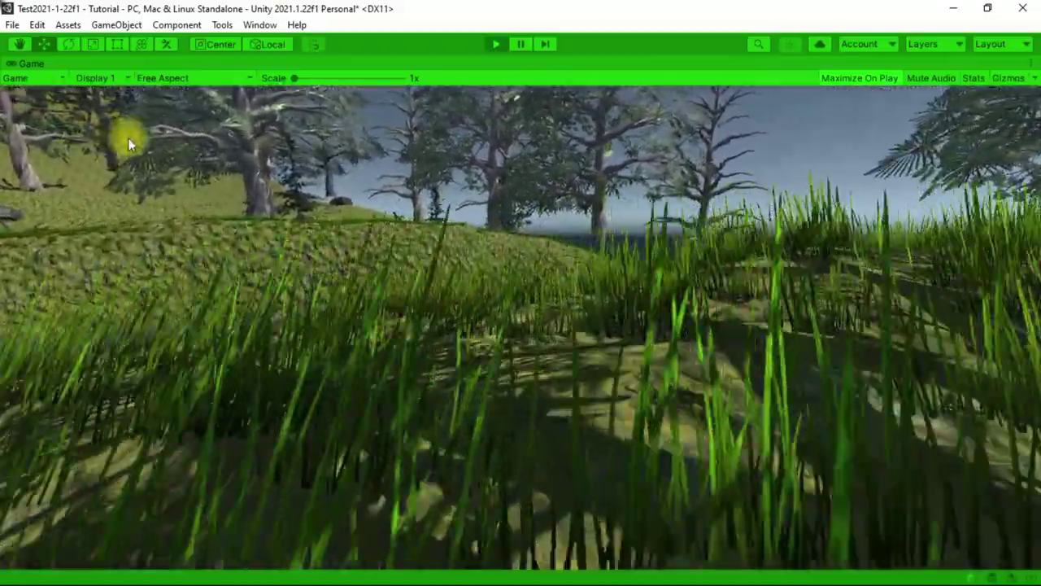
{"action": "key", "text": "w"}
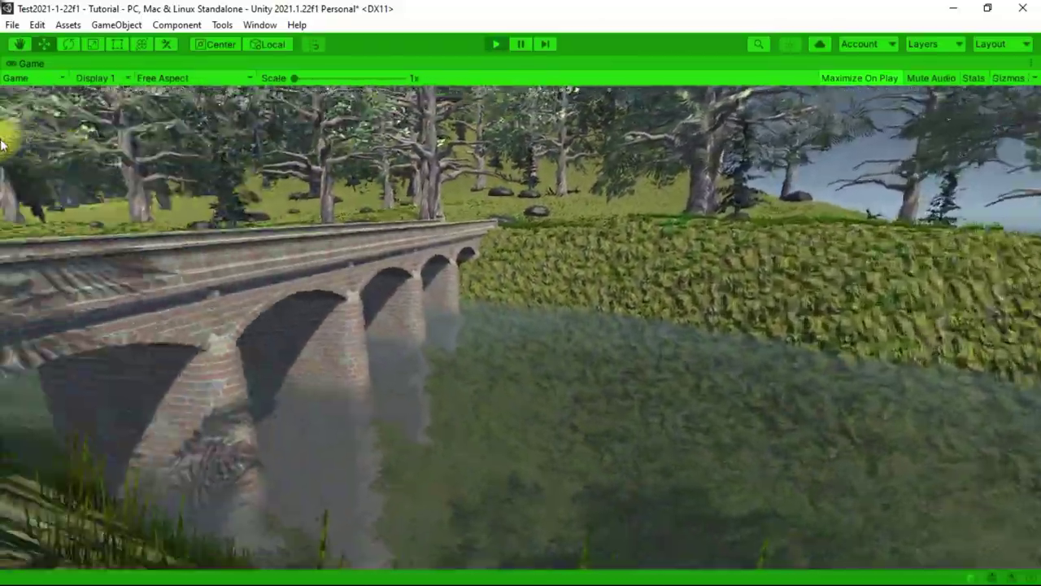
{"action": "key", "text": "w"}
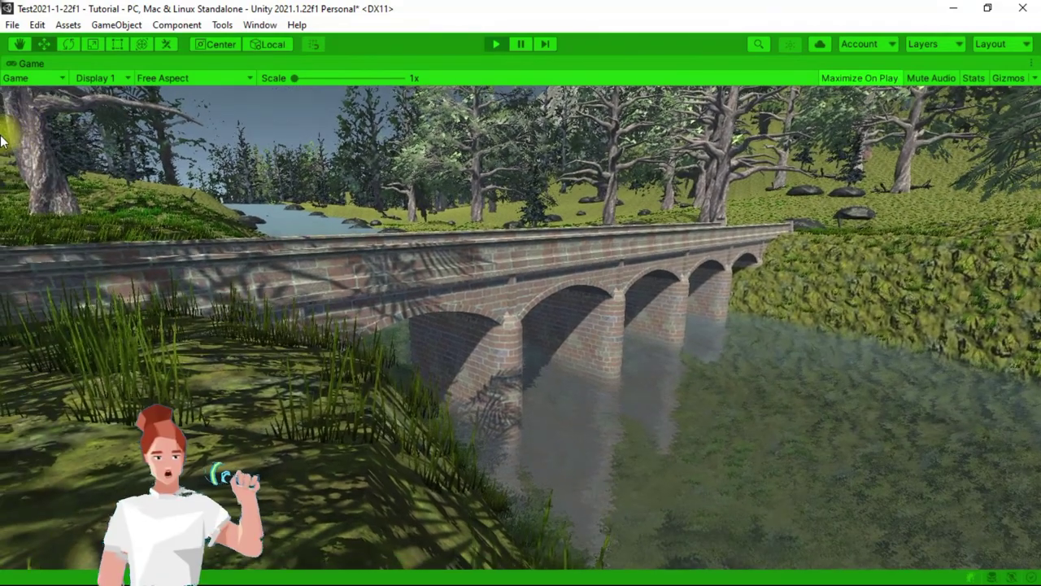